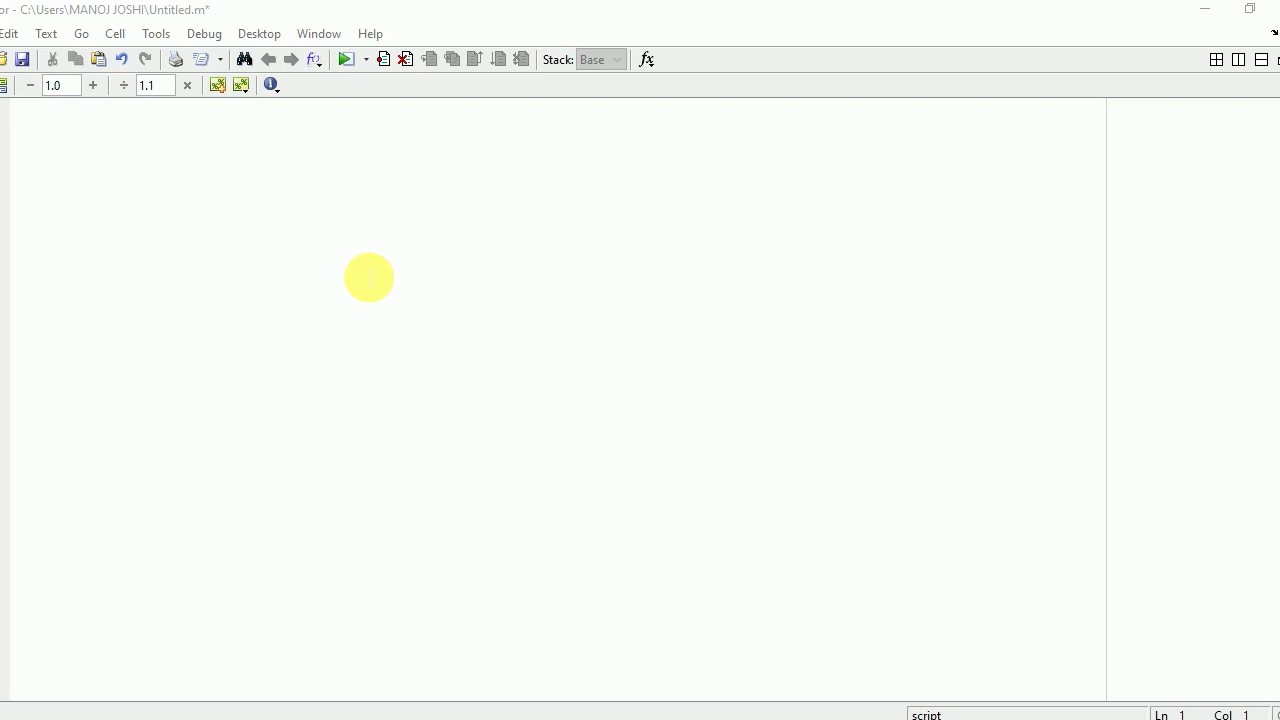
# Start the script with clc, clear all and close all on separate lines
pyautogui.click(159, 152)
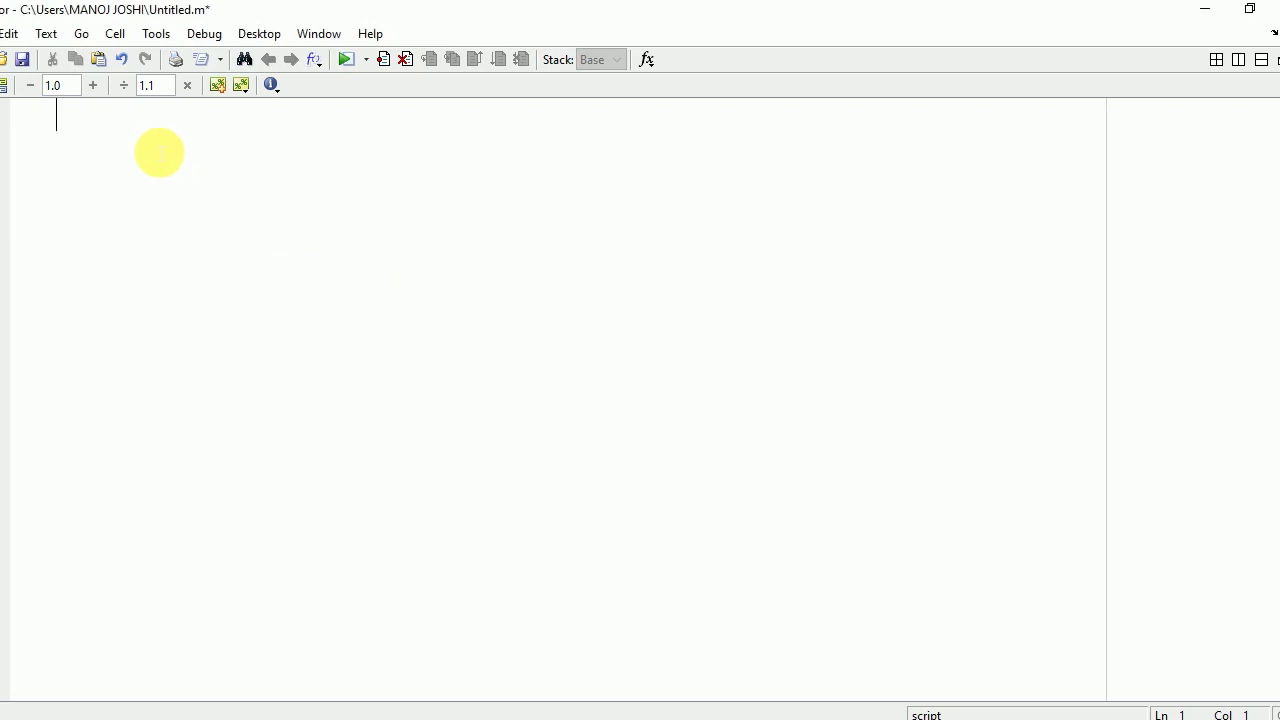
pyautogui.write('clc')
pyautogui.press('Return')
pyautogui.write('cle')
pyautogui.write('ar all')
pyautogui.press('Return')
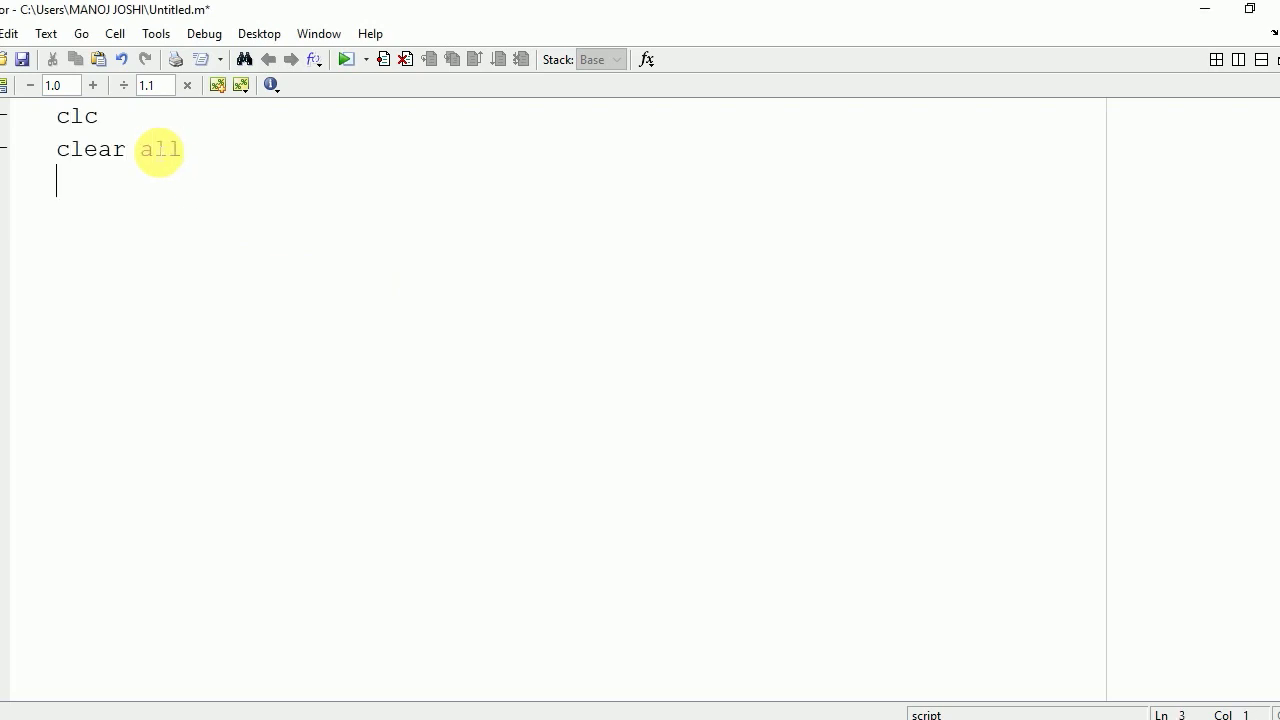
pyautogui.write('close all')
pyautogui.press('Return')
# Define corner points x1=0,y1=0; x2=1,y2=0; x3=1,y3=1; x4=0,y4=1
pyautogui.write('x1')
pyautogui.press('BackSpace')
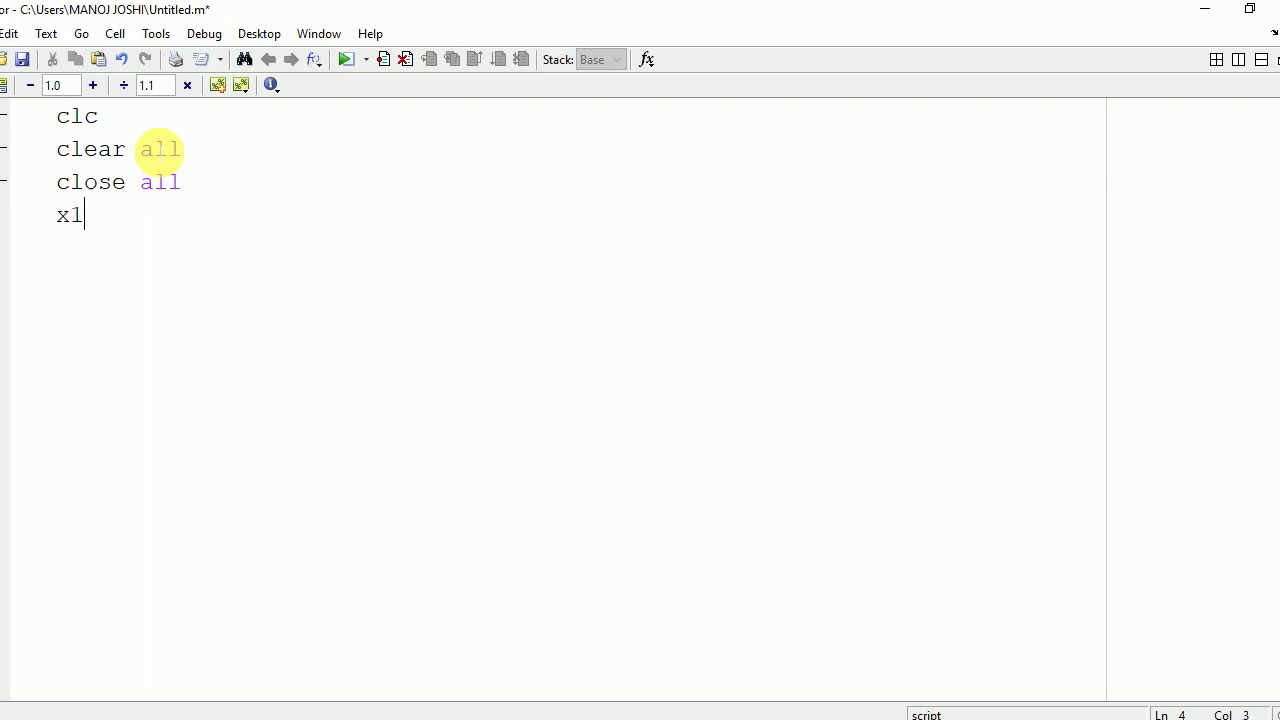
pyautogui.write('=')
pyautogui.write('0')
pyautogui.write(',')
pyautogui.write('y1')
pyautogui.write('=0; ')
pyautogui.write('x')
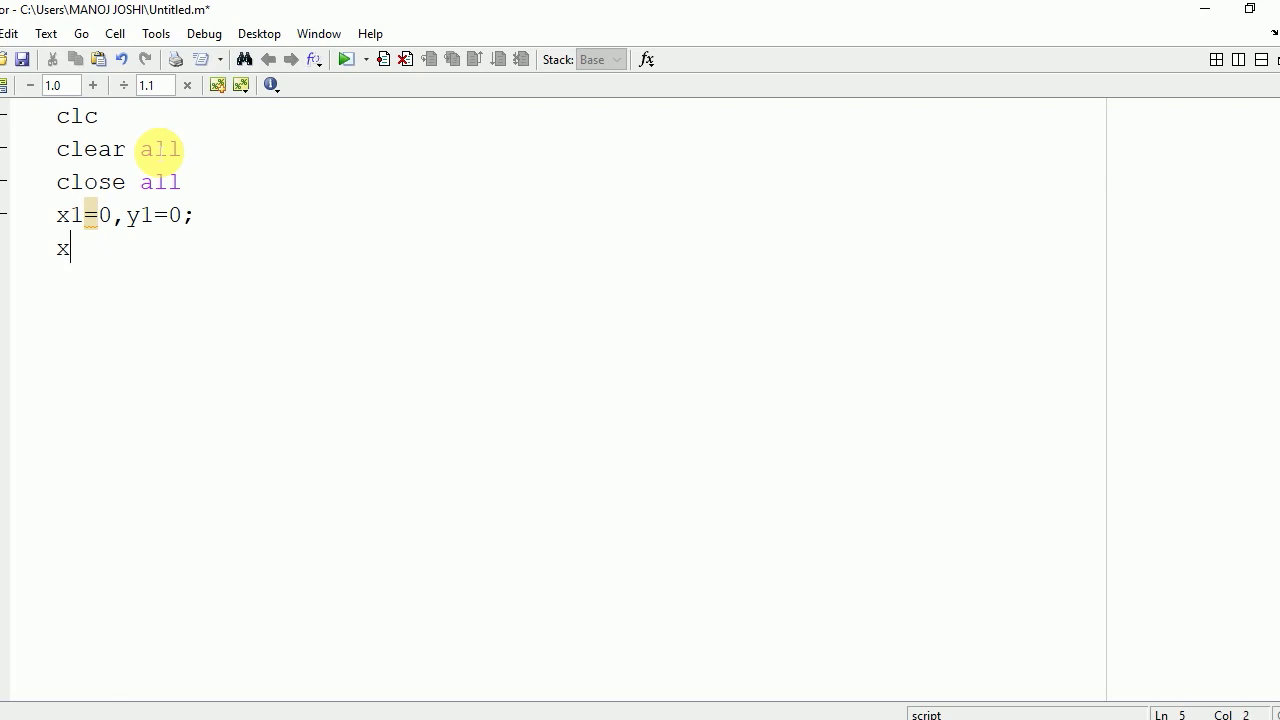
pyautogui.write('2=1,')
pyautogui.write('y')
pyautogui.write('2=')
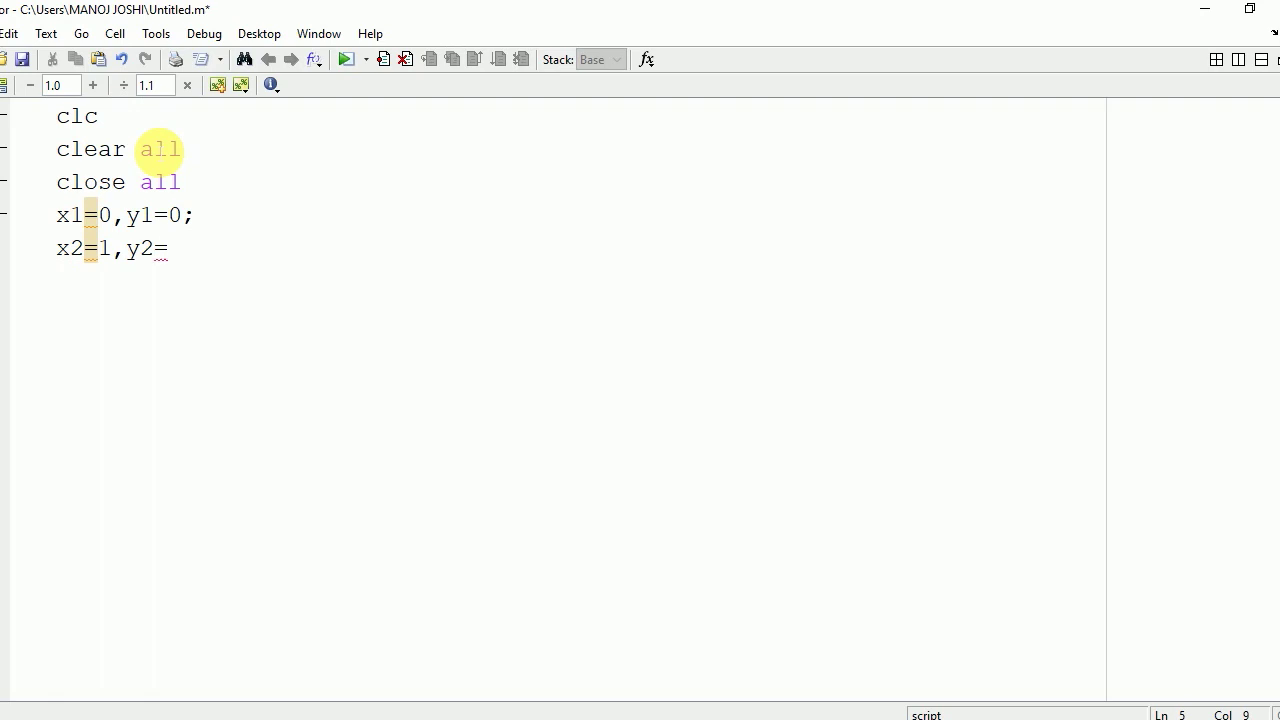
pyautogui.write('0;')
pyautogui.press('Return')
pyautogui.write('x3=1')
pyautogui.write(',y')
pyautogui.write('3=1;')
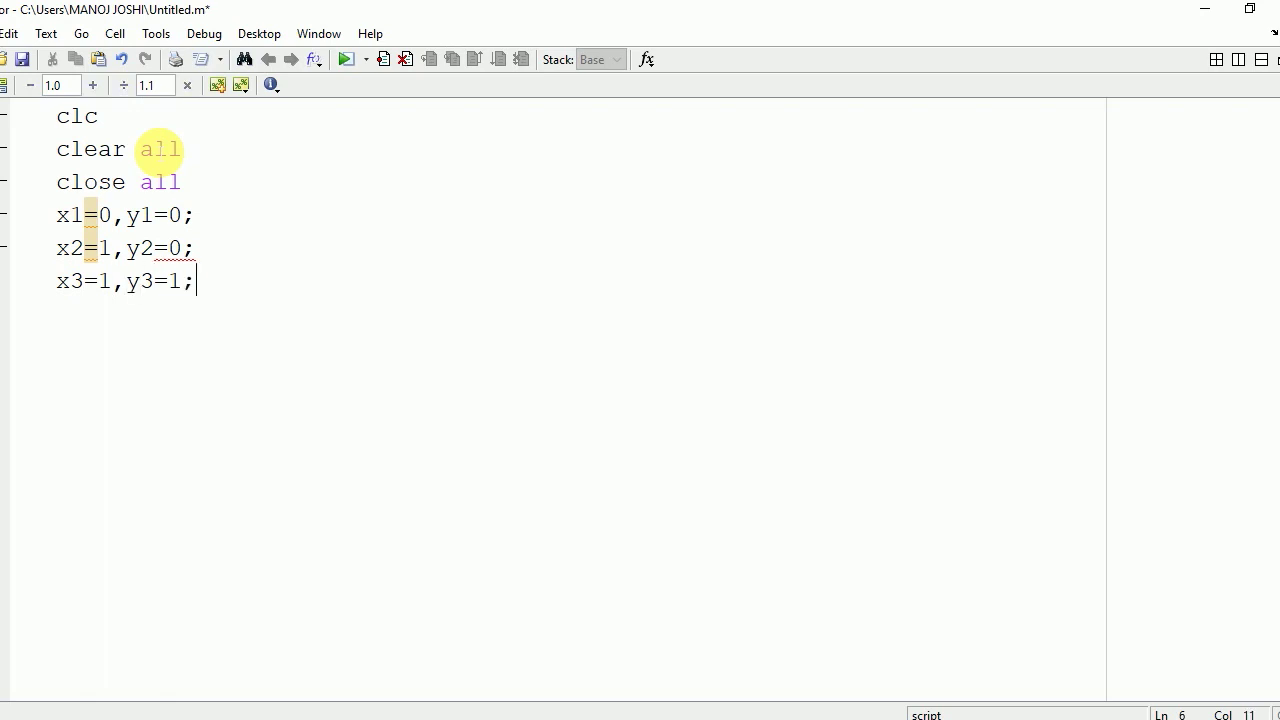
pyautogui.press('Return')
pyautogui.write('x4')
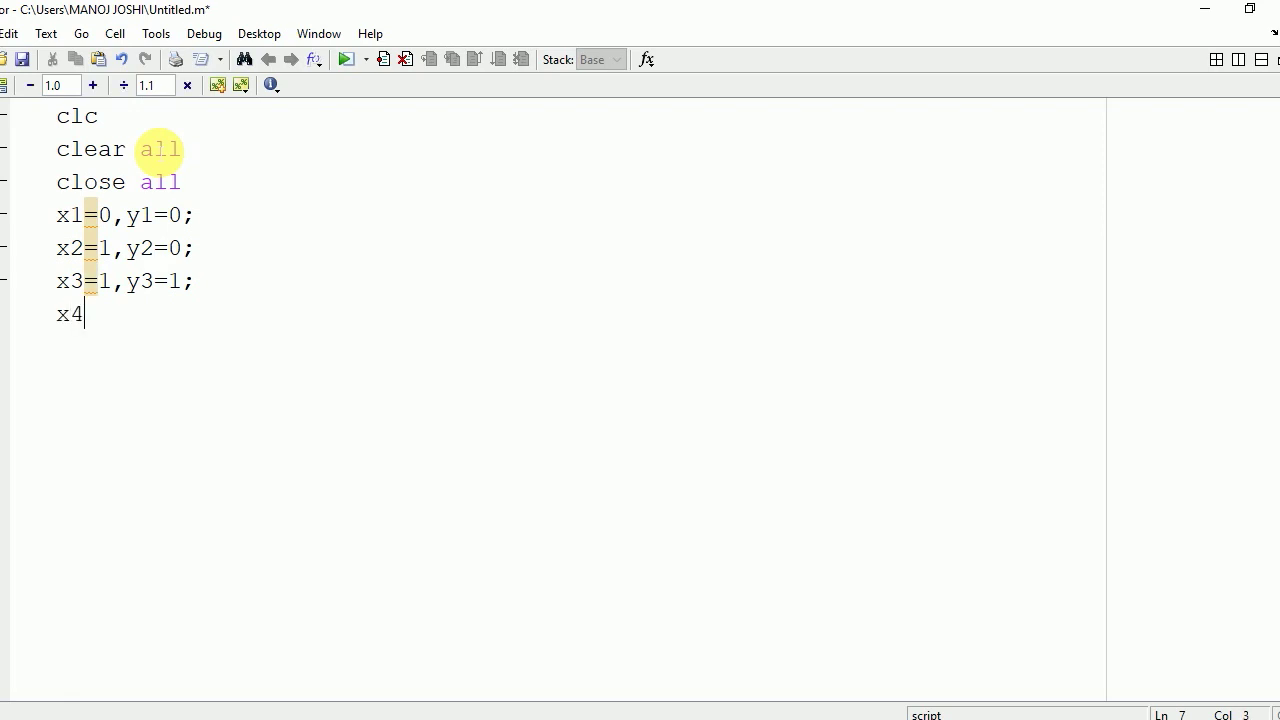
pyautogui.write('=0')
pyautogui.write(',')
pyautogui.write('y4=')
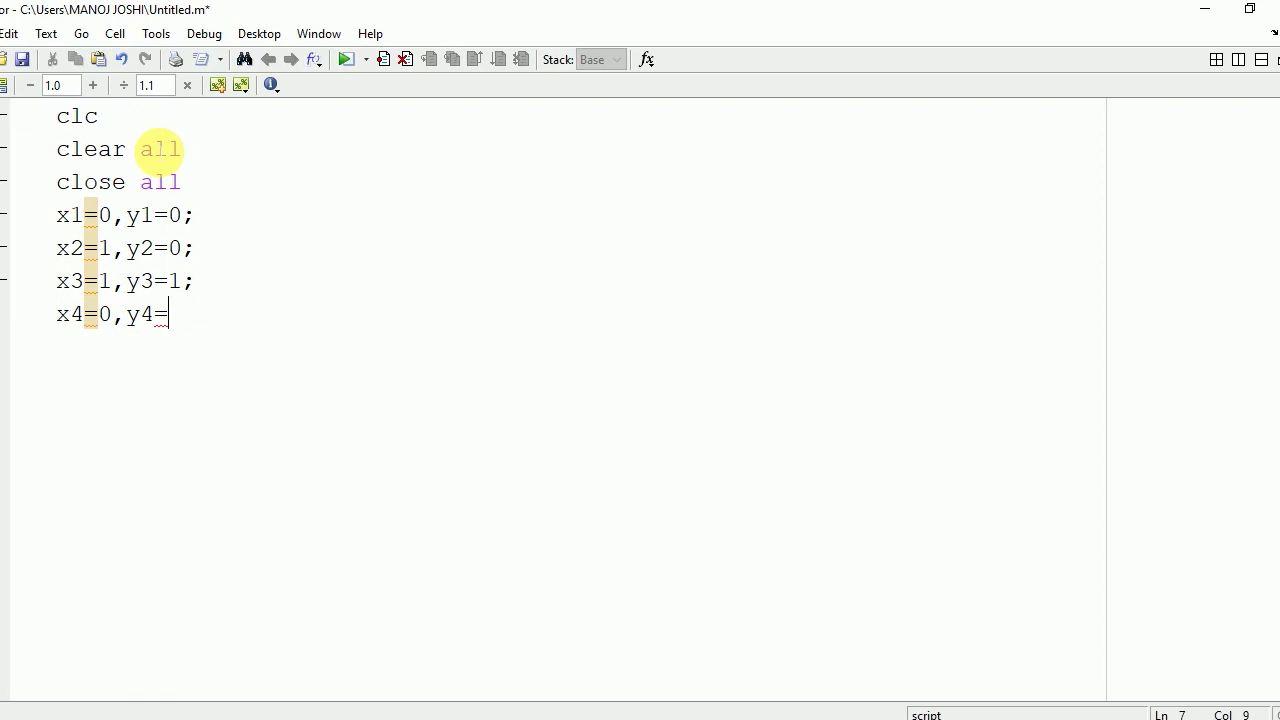
pyautogui.write('1;')
# Add the line axis([0 2 0 2]); with the comment %defined axis limit
pyautogui.press('Return')
pyautogui.write('axis')
pyautogui.write('(')
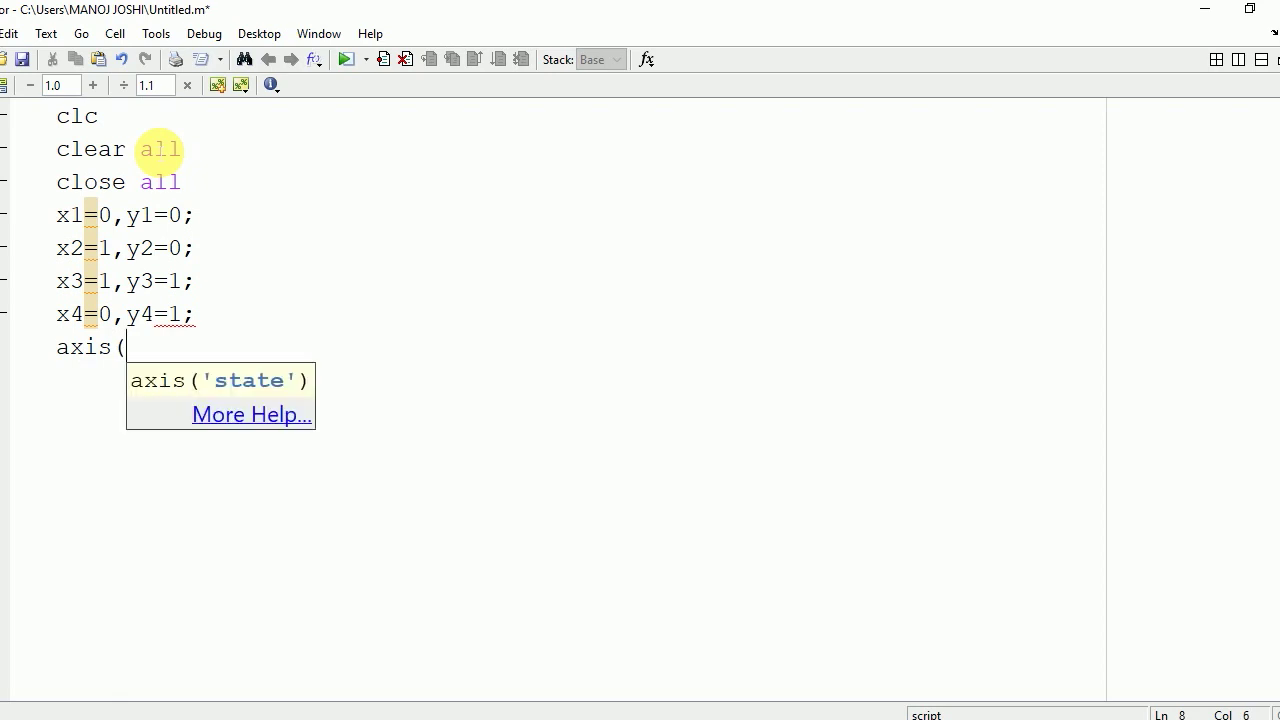
pyautogui.write('[')
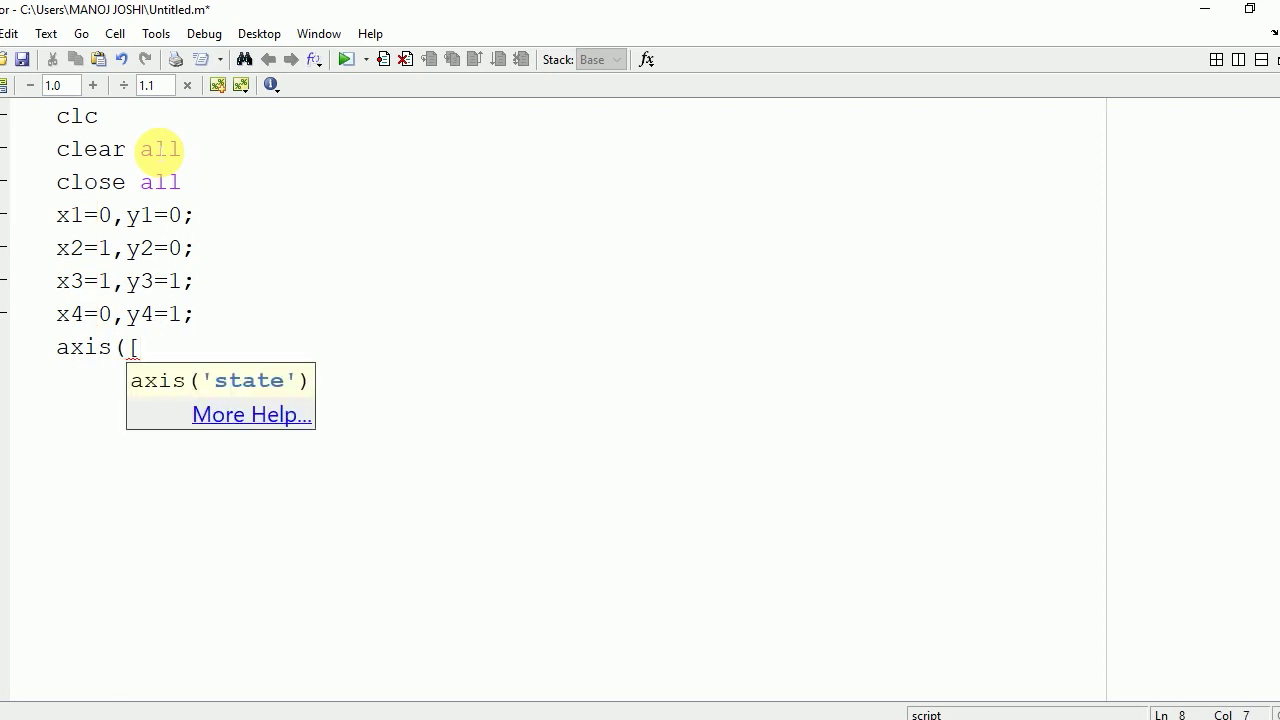
pyautogui.write('0 ')
pyautogui.write('2 ')
pyautogui.write('0 2]')
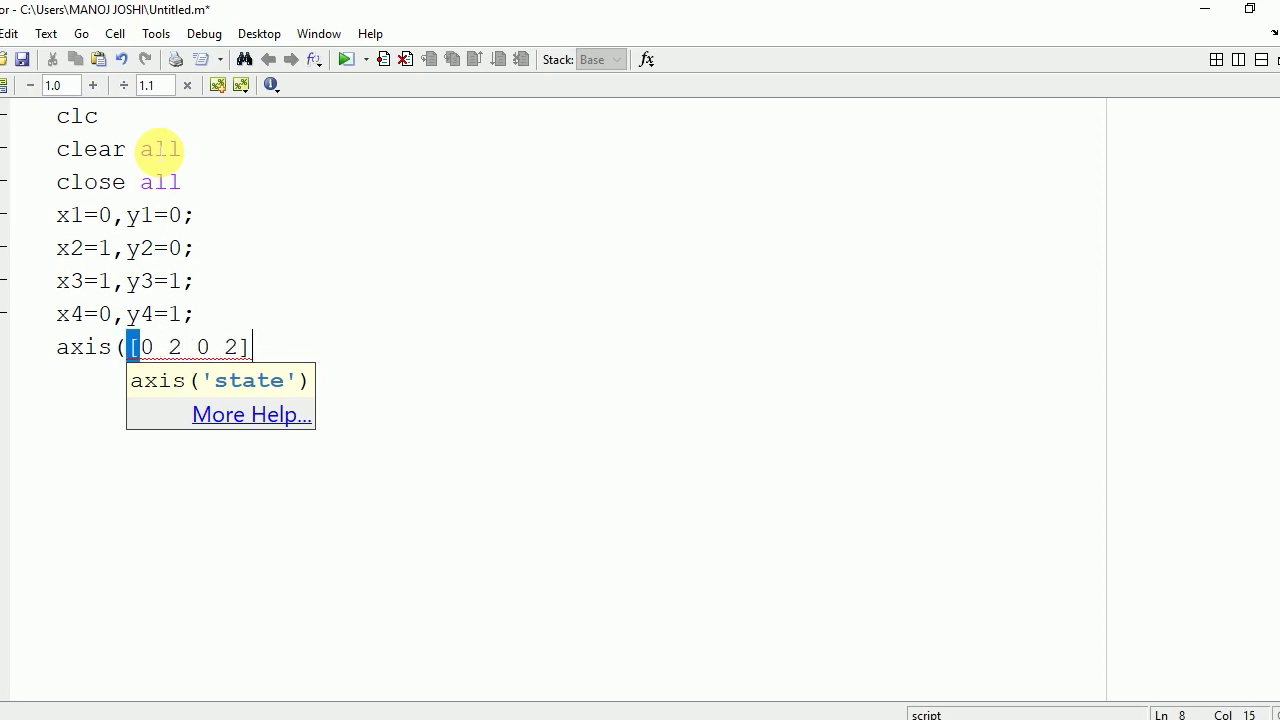
pyautogui.write(')')
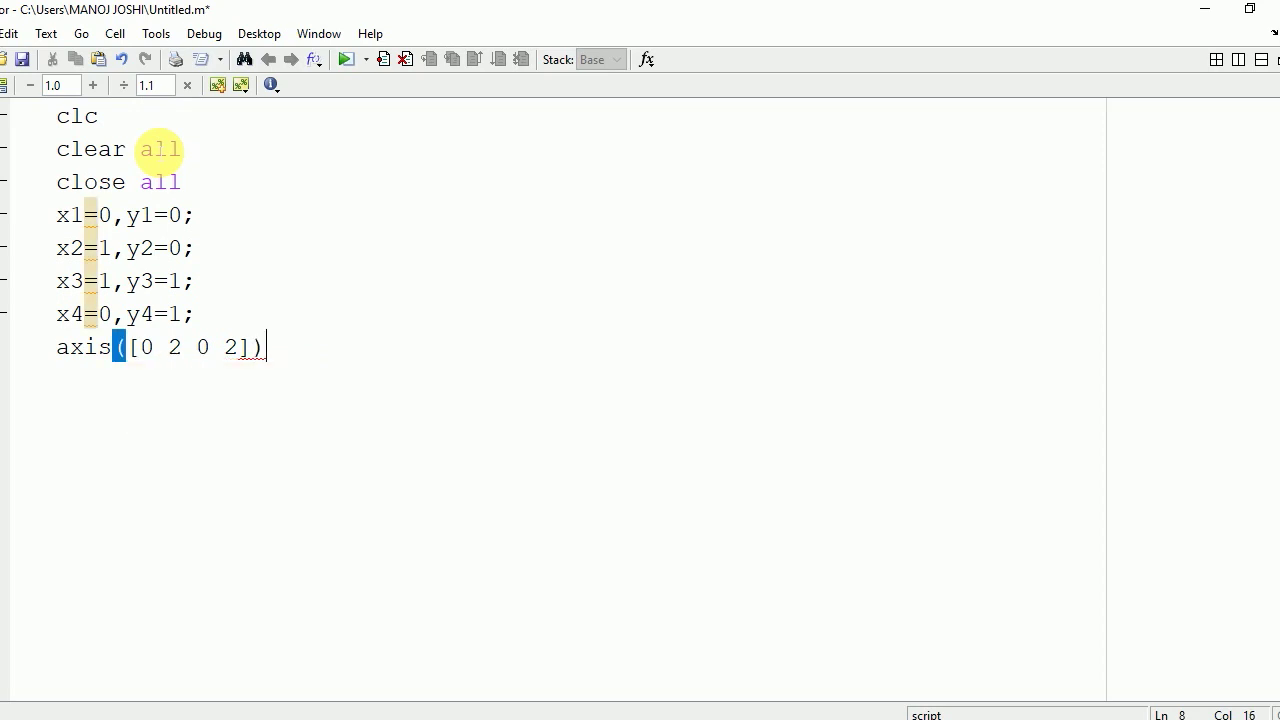
pyautogui.write(';%')
pyautogui.write('defined a')
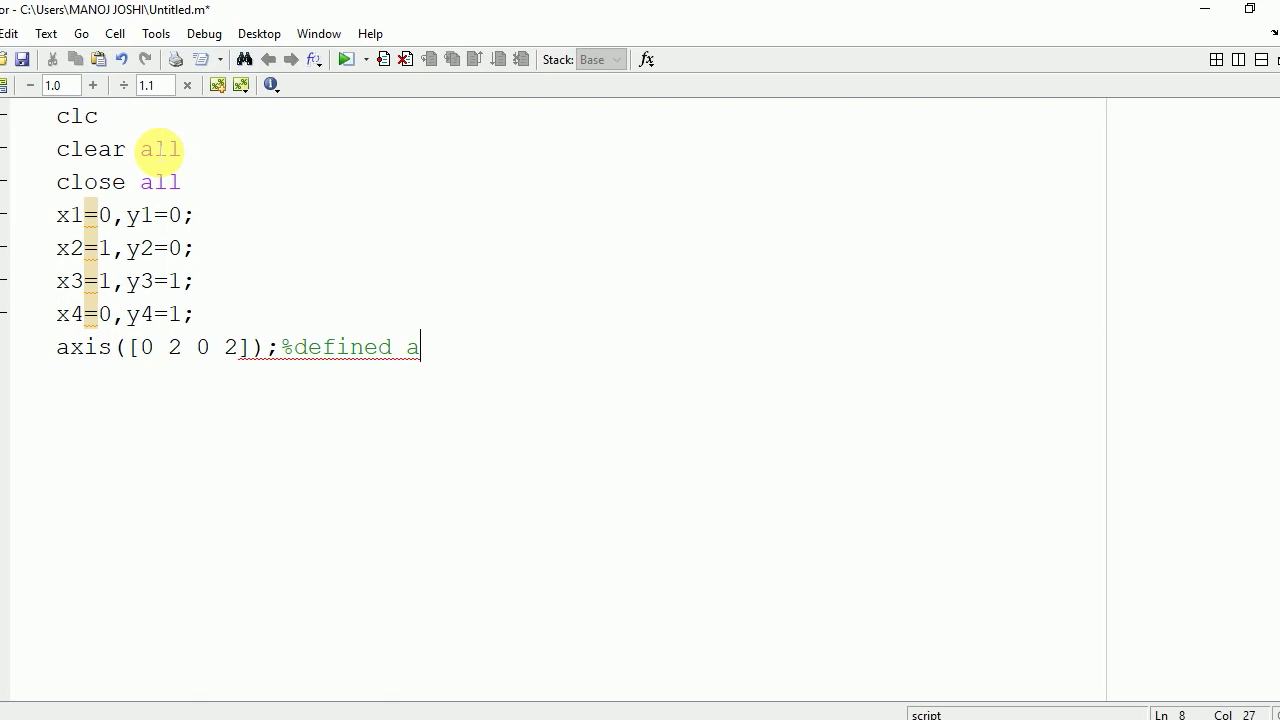
pyautogui.write('xis limi')
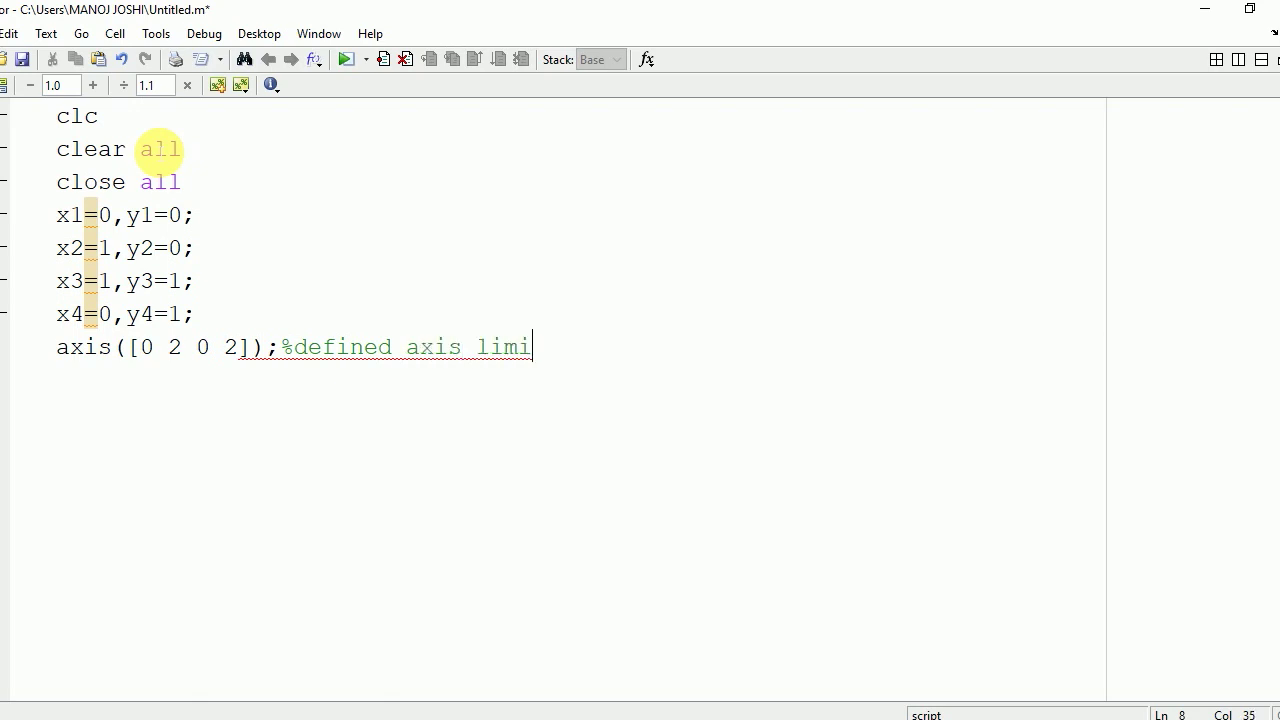
pyautogui.write('t')
pyautogui.press('Return')
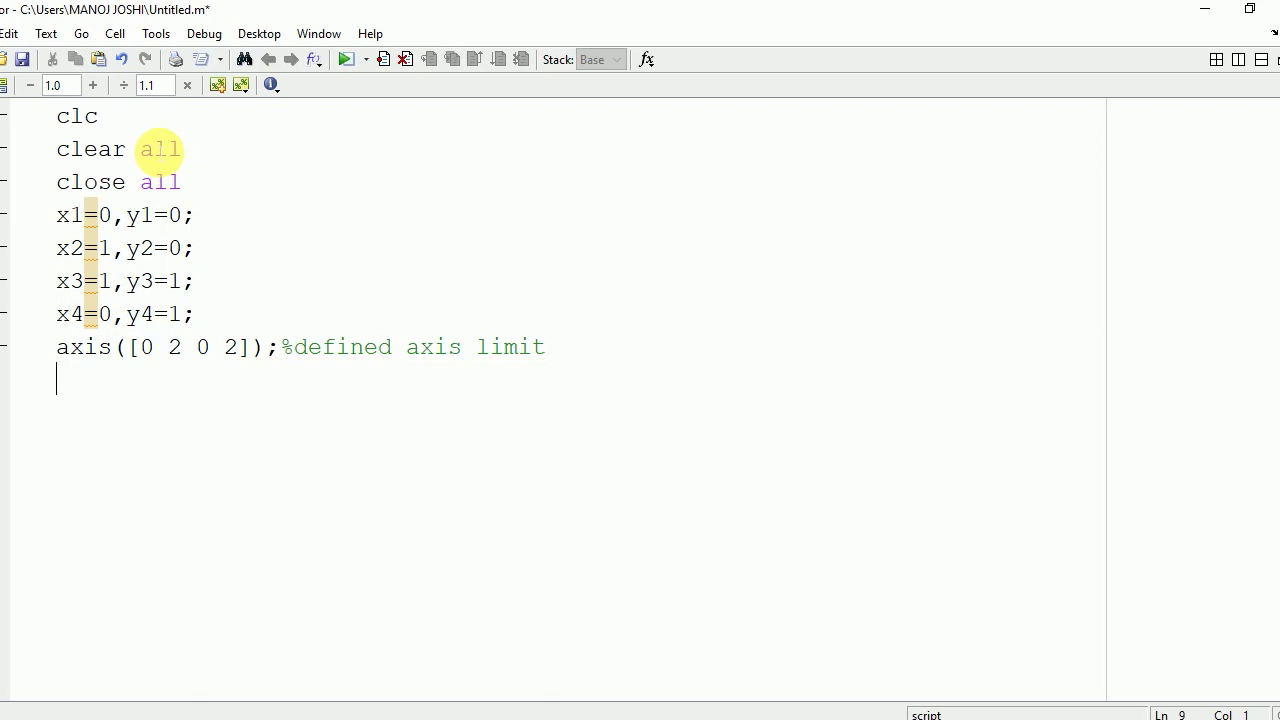
# Collect the points into x=[x1 x2 x3 x4] and y=[y1 y2 y3 y4], then add plot(x,y);
pyautogui.write('x')
pyautogui.write('=[')
pyautogui.write('x1 ')
pyautogui.write('x2 x3')
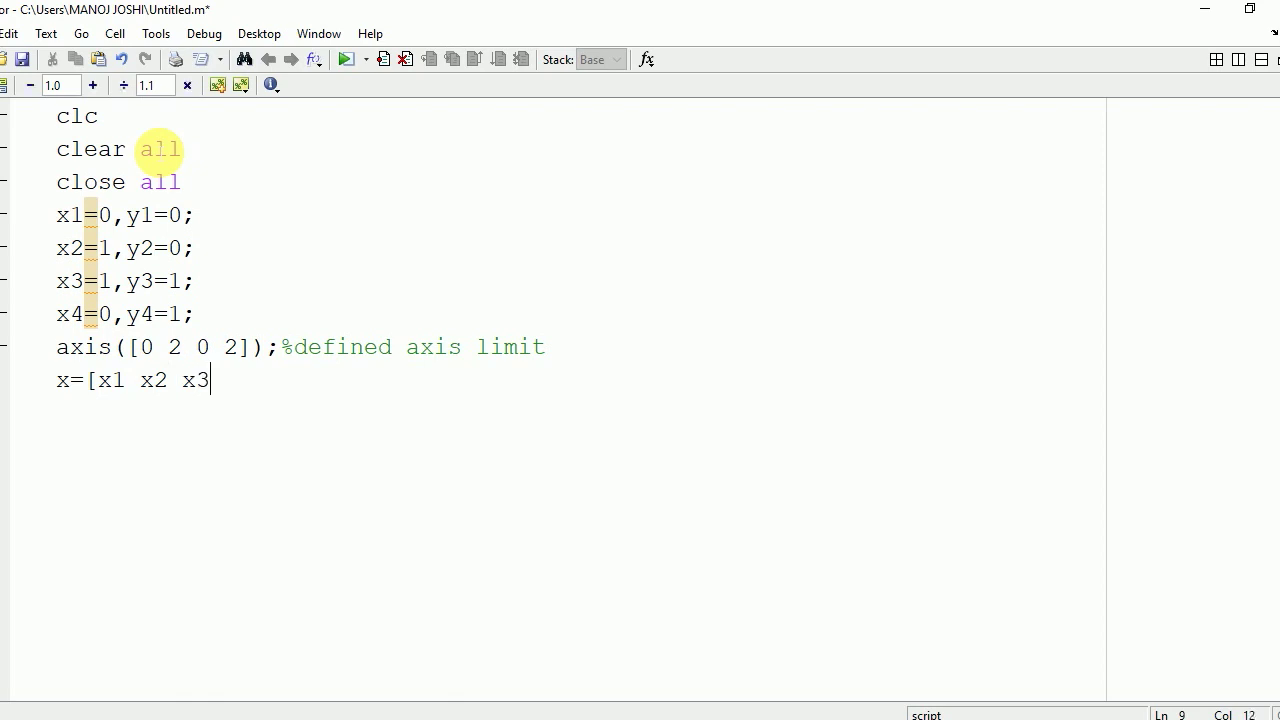
pyautogui.write(' x4]')
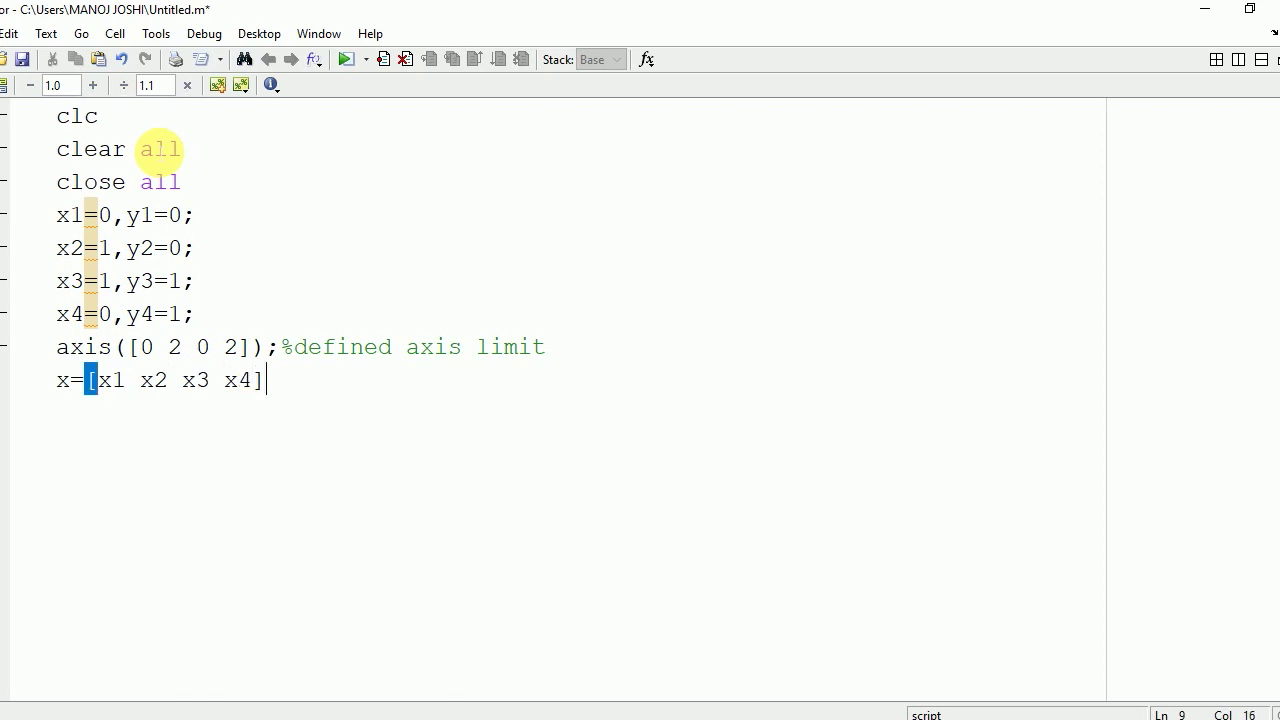
pyautogui.write(';')
pyautogui.press('Return')
pyautogui.write('y=[')
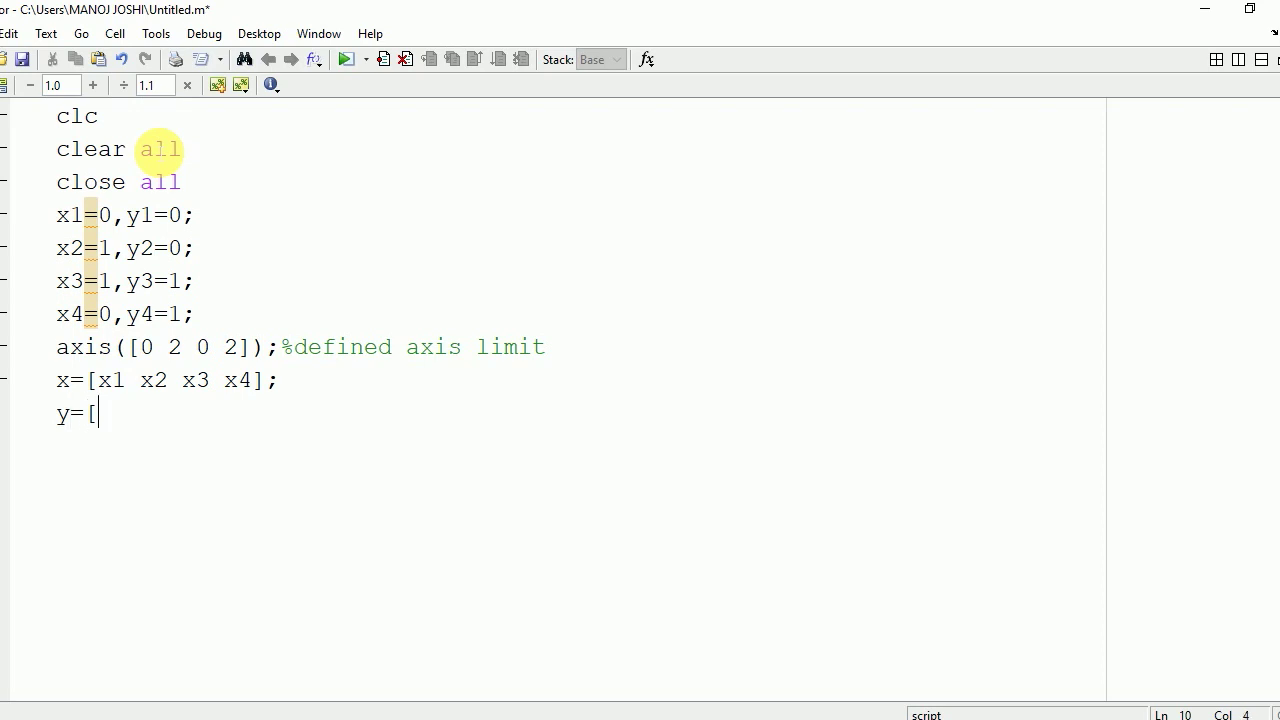
pyautogui.write('y1 y2 ')
pyautogui.write('y3 y')
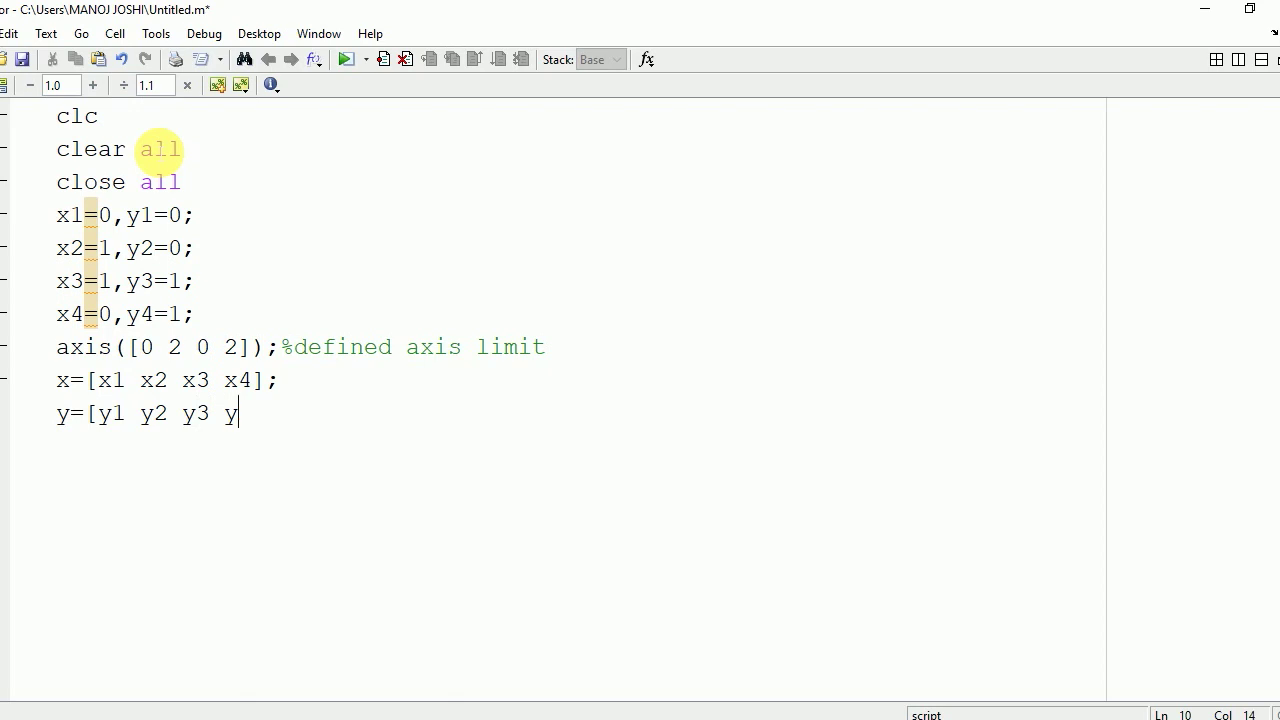
pyautogui.write('4];')
pyautogui.press('Return')
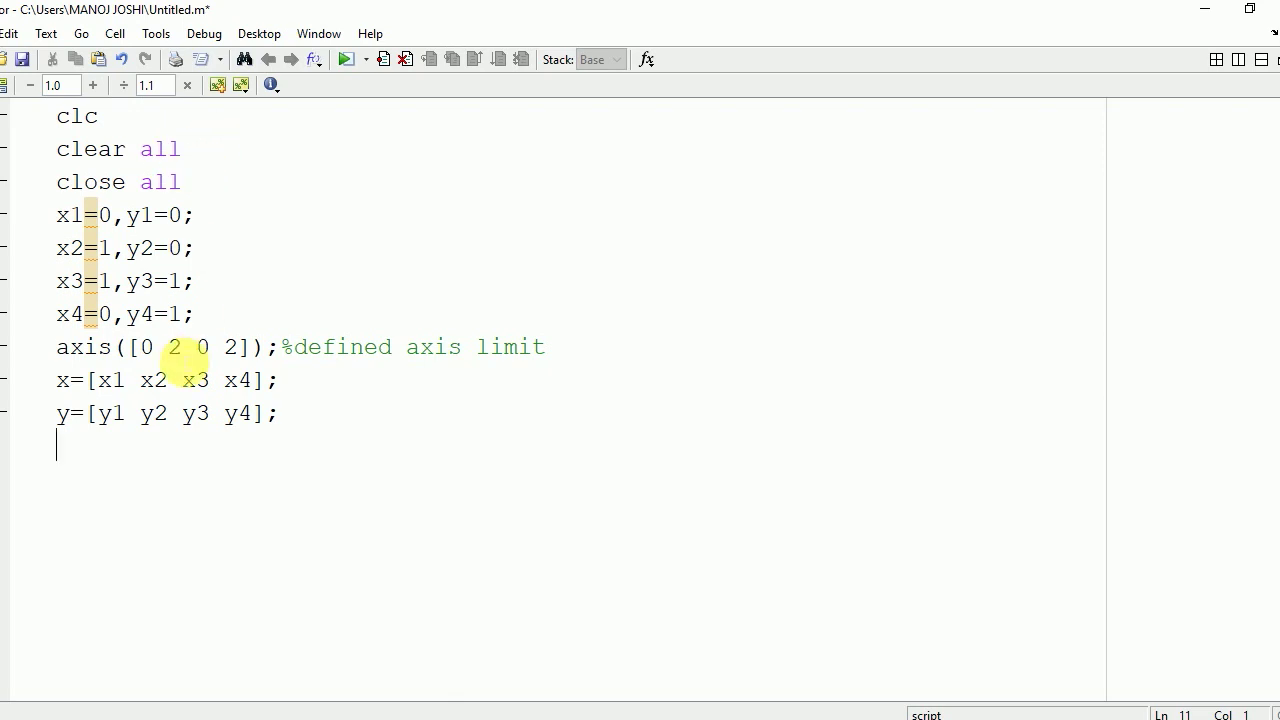
pyautogui.write('plot(')
pyautogui.write('x')
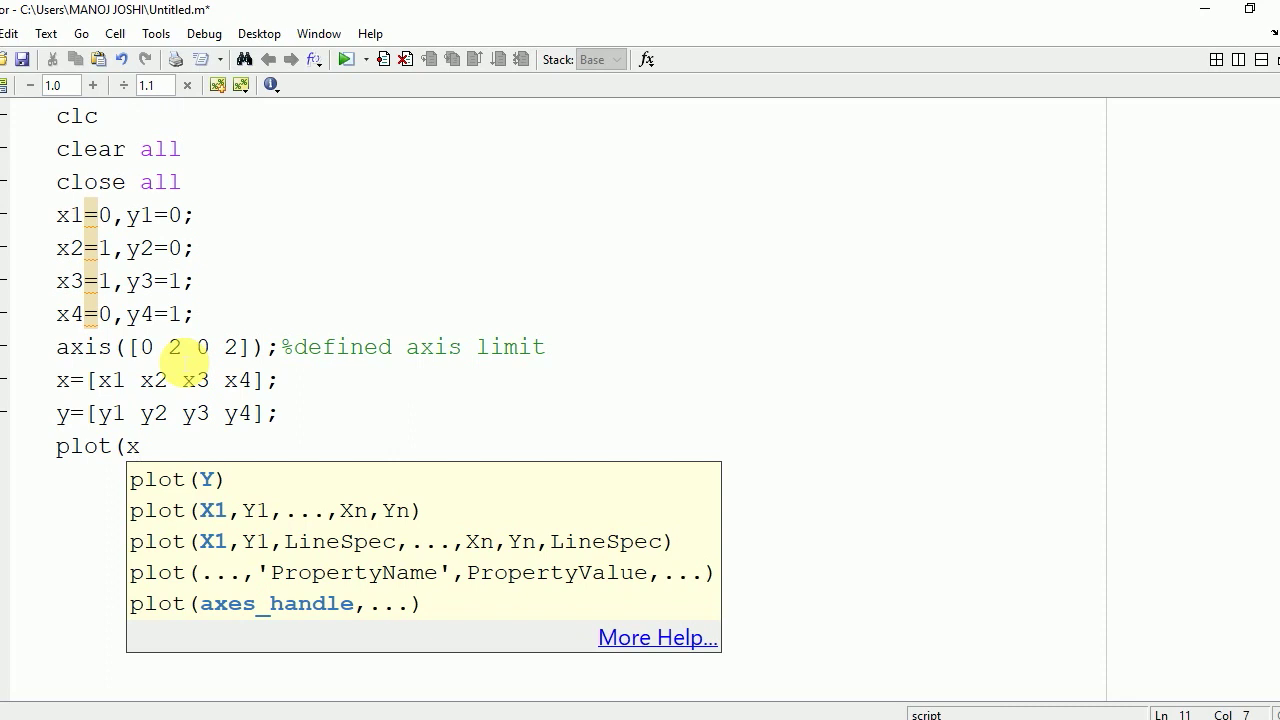
pyautogui.write(',y)')
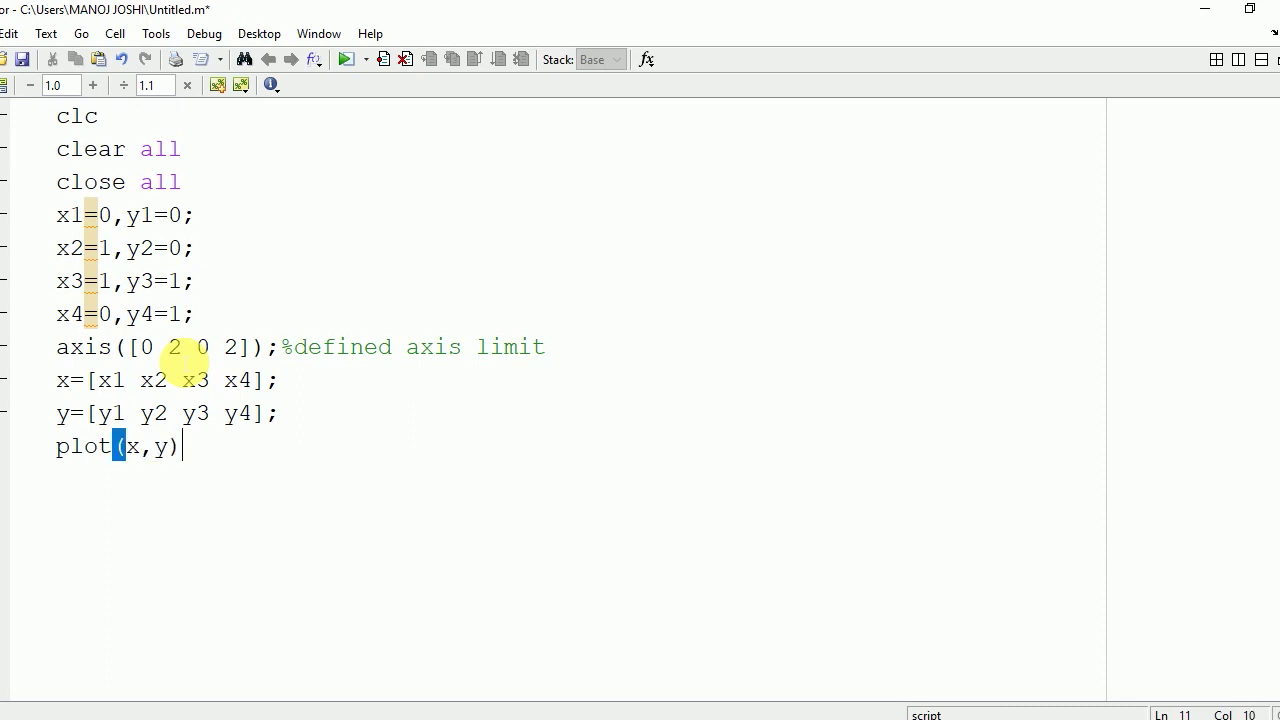
pyautogui.write(';')
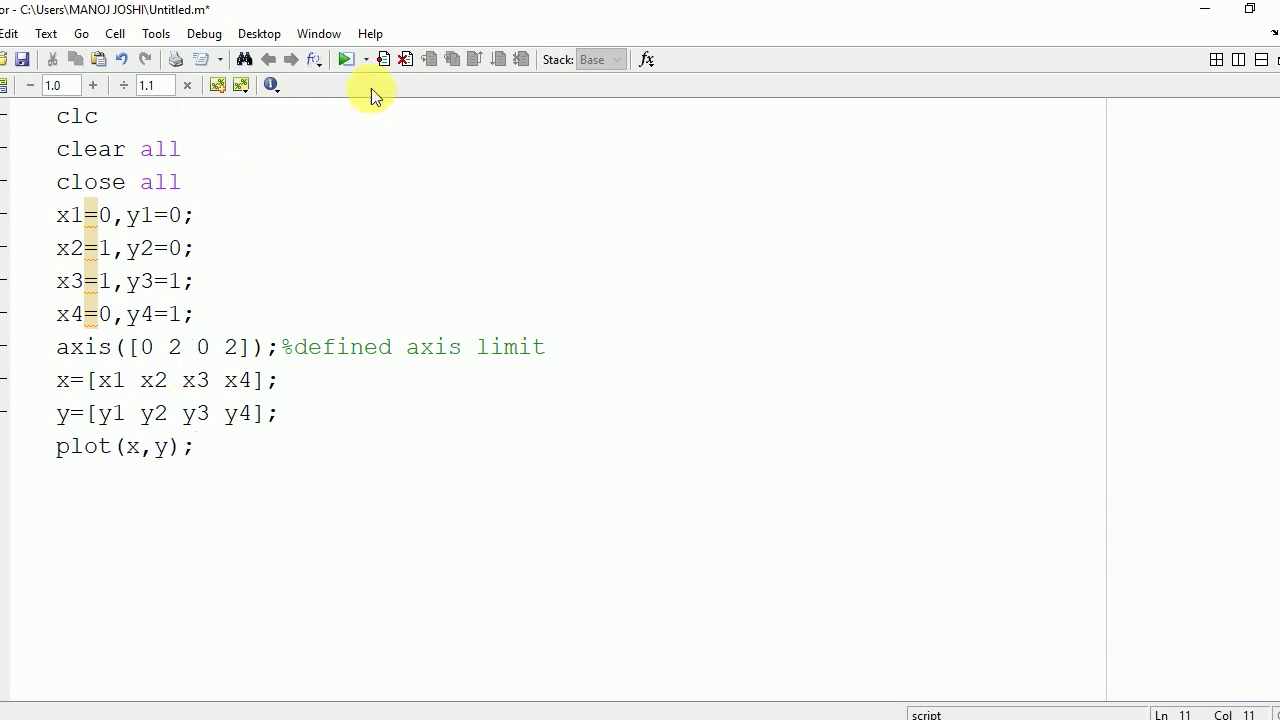
# Save and run the script, then add an empty line after plot(x,y)
pyautogui.click(346, 62)
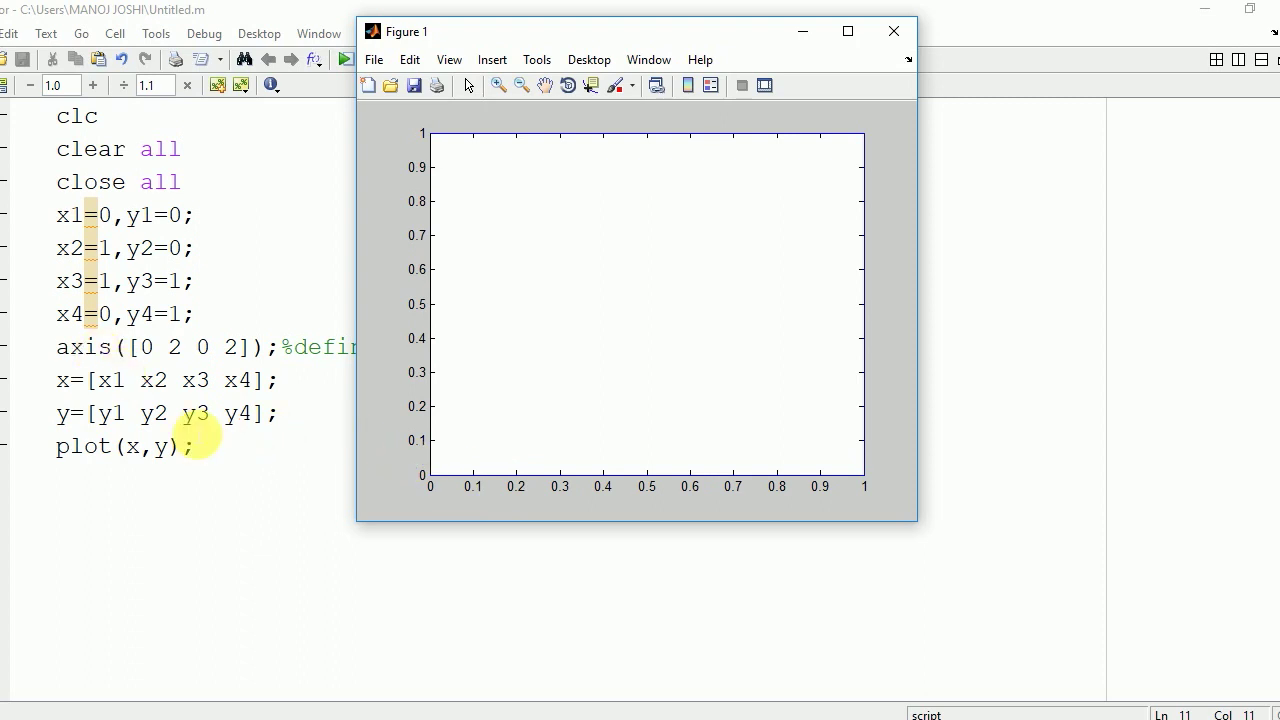
pyautogui.click(197, 441)
pyautogui.press('Return')
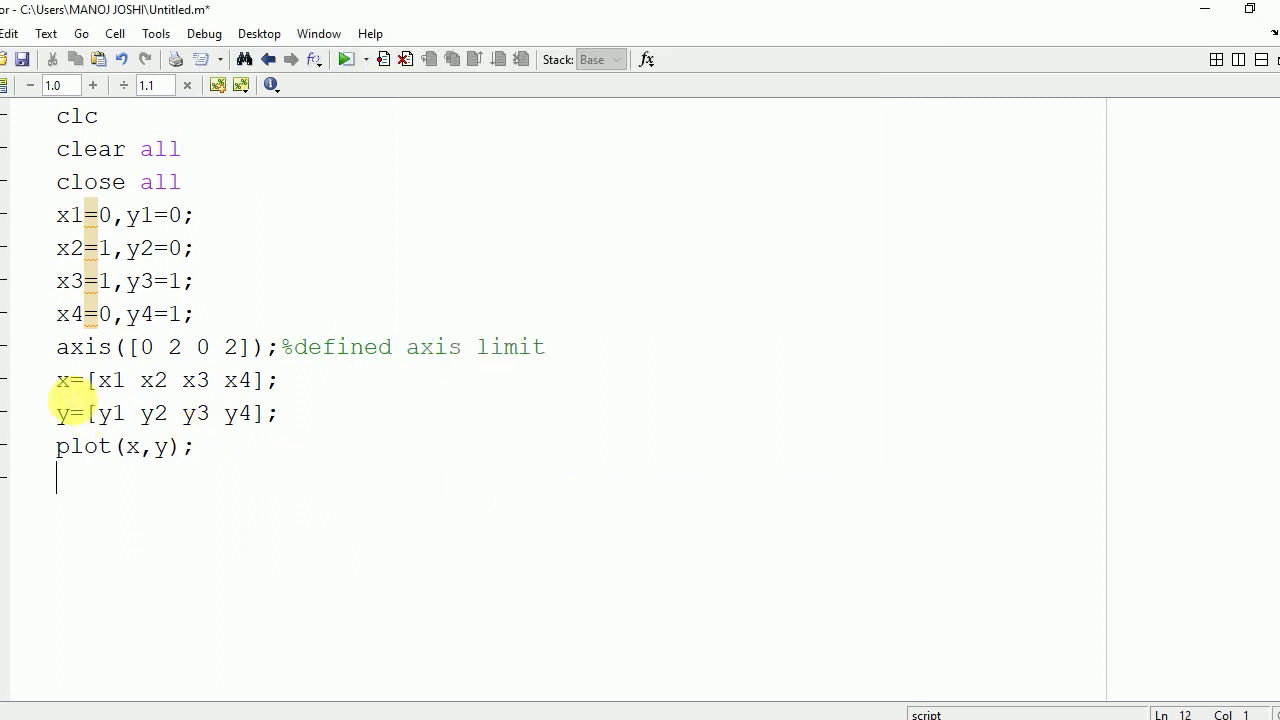
# Paste a copy of axis([0 2 0 2]) after plot(x,y) and rerun the script
pyautogui.moveTo(58, 347); pyautogui.dragTo(578, 362)
pyautogui.hotkey('ctrl', 'c')
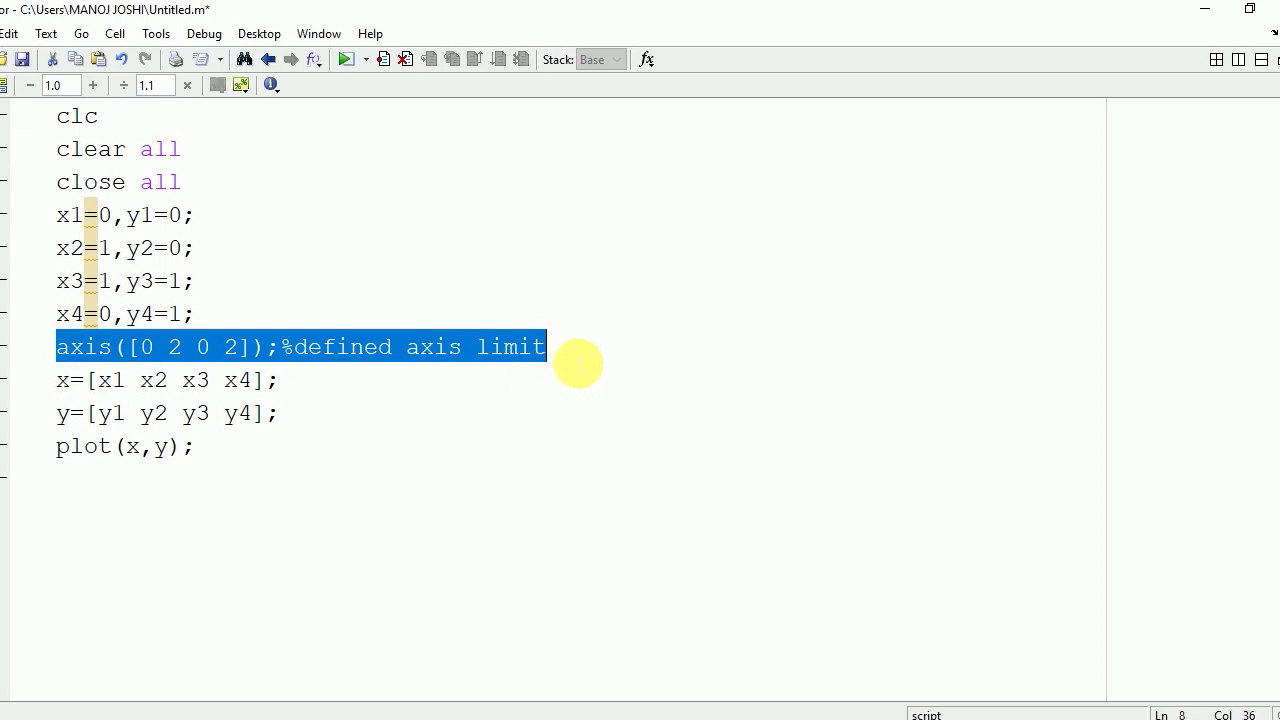
pyautogui.click(71, 479)
pyautogui.hotkey('ctrl', 'v')
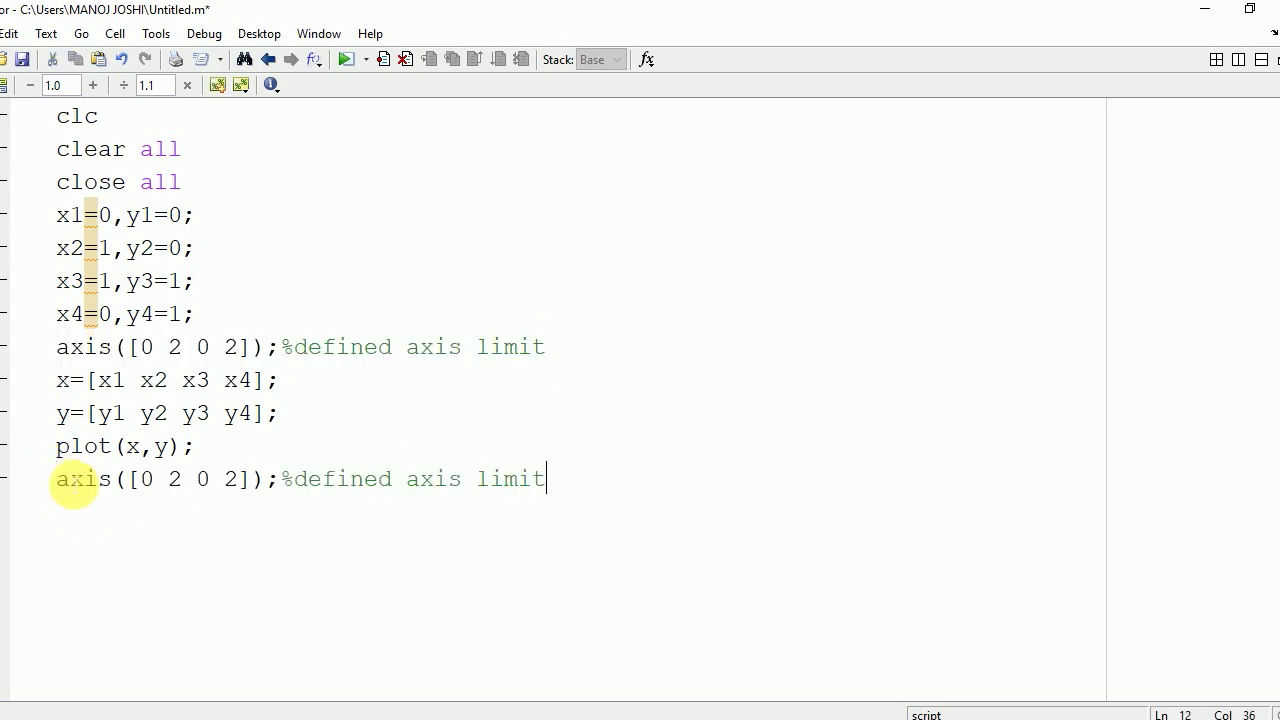
pyautogui.click(346, 62)
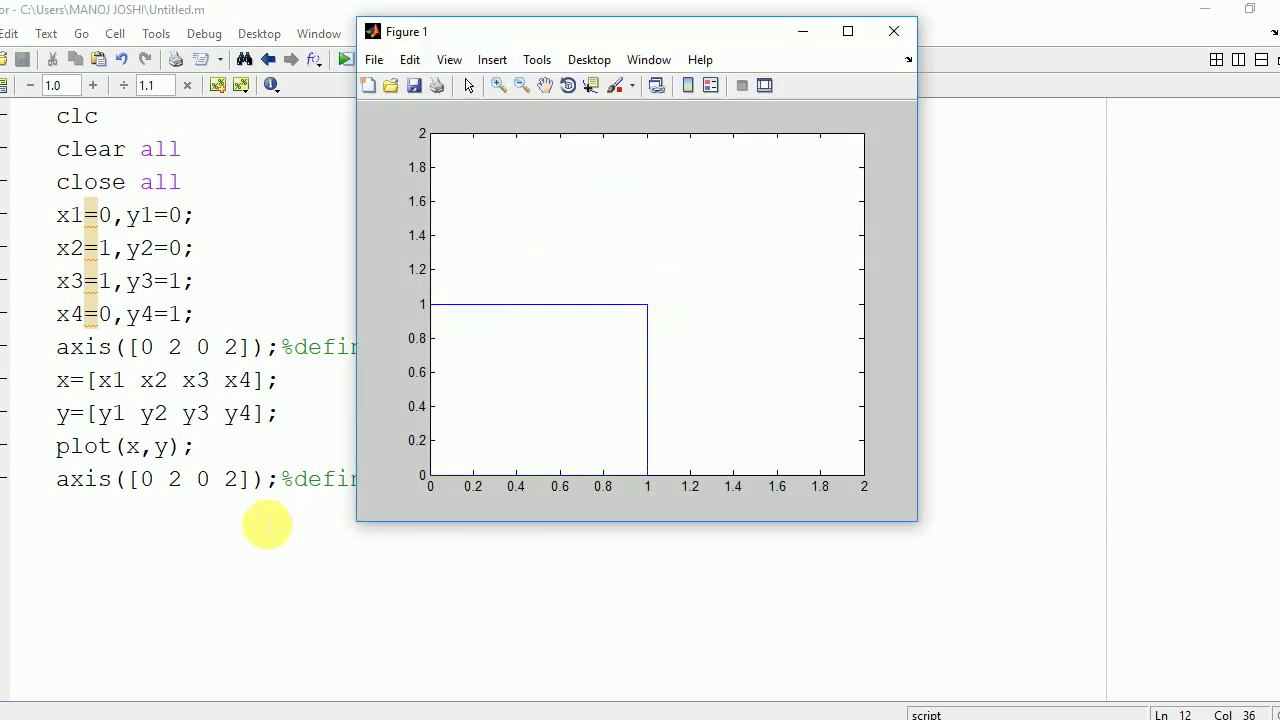
# Add 'Linewidth',2 to the plot call and rerun the script
pyautogui.click(177, 446)
pyautogui.write(",'L")
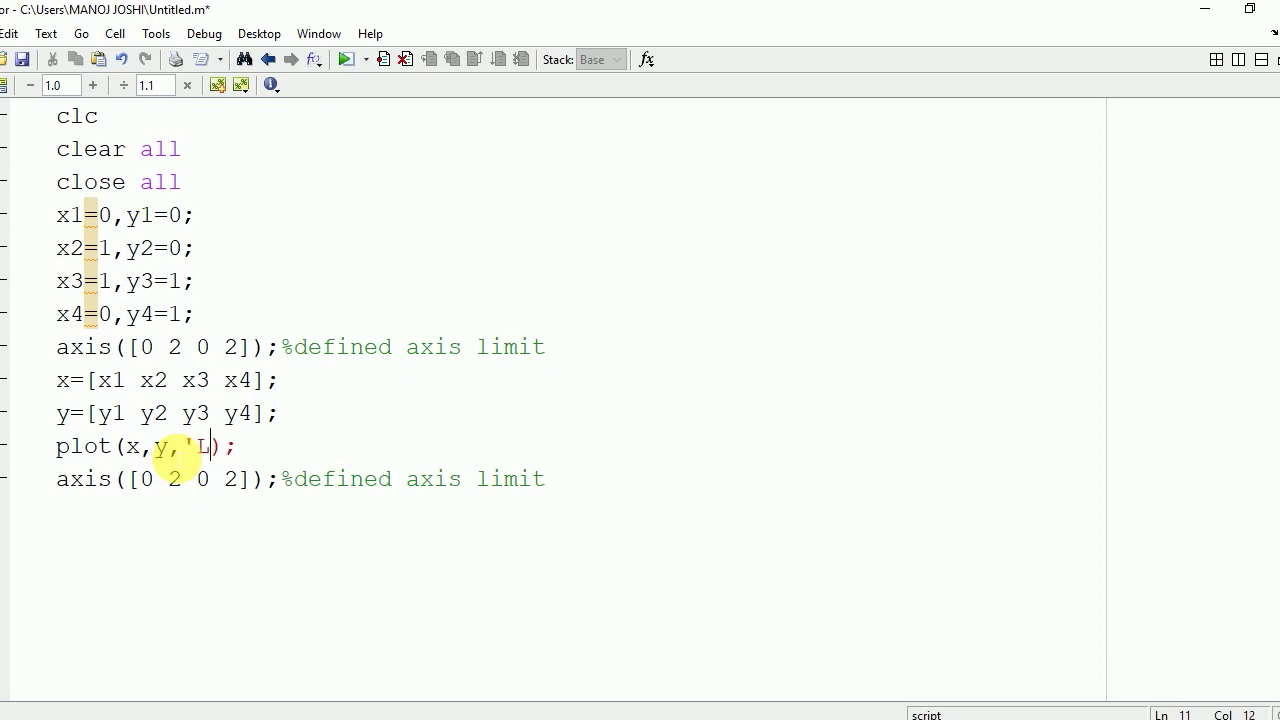
pyautogui.write('inewidth')
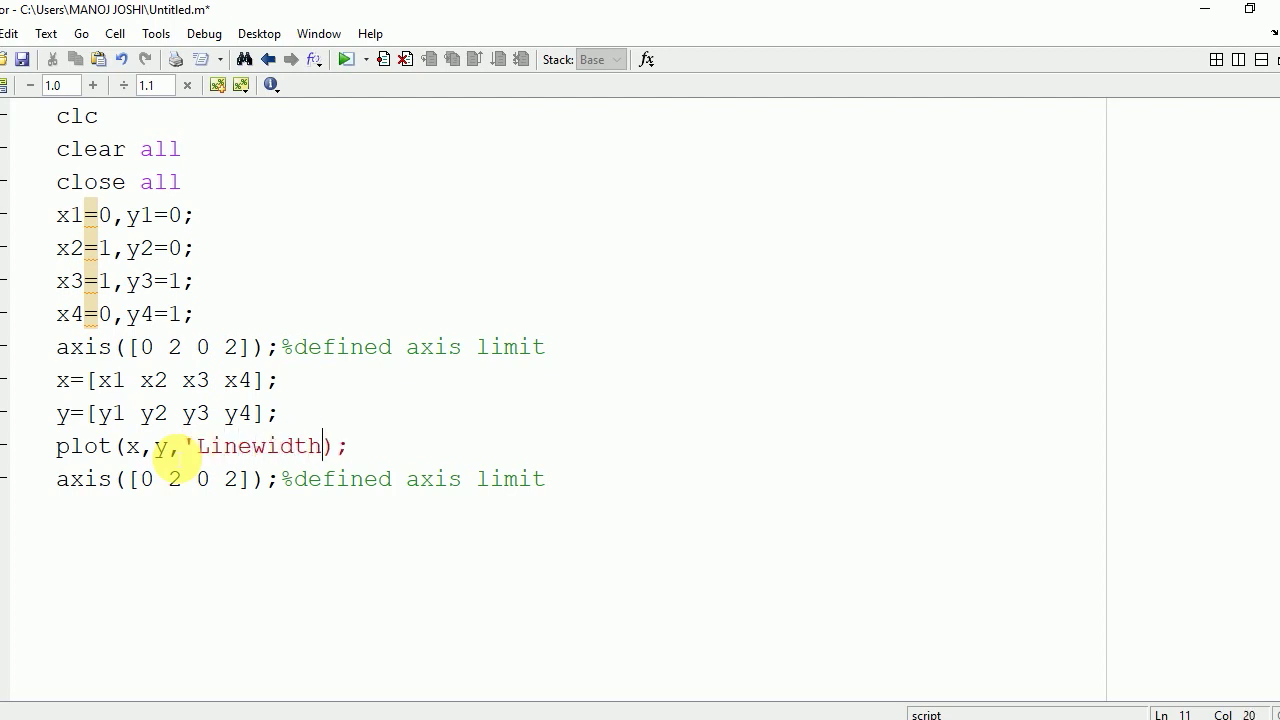
pyautogui.write("'")
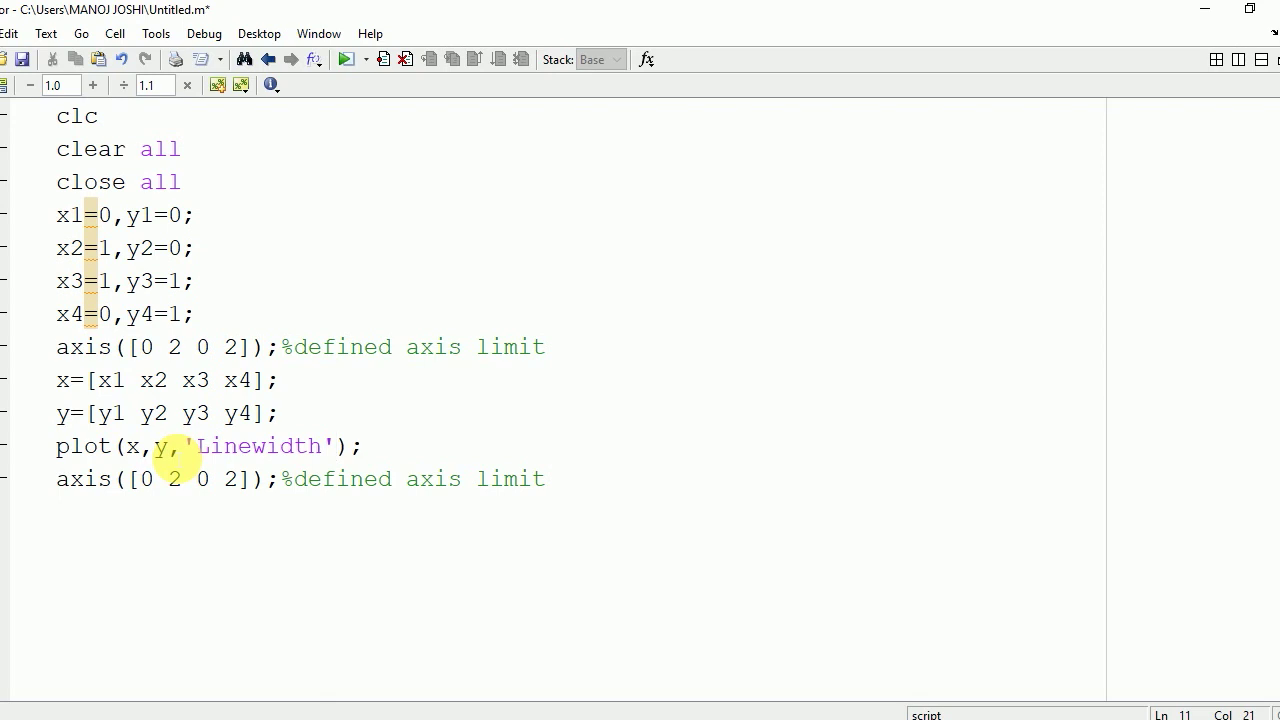
pyautogui.write(',')
pyautogui.write('2')
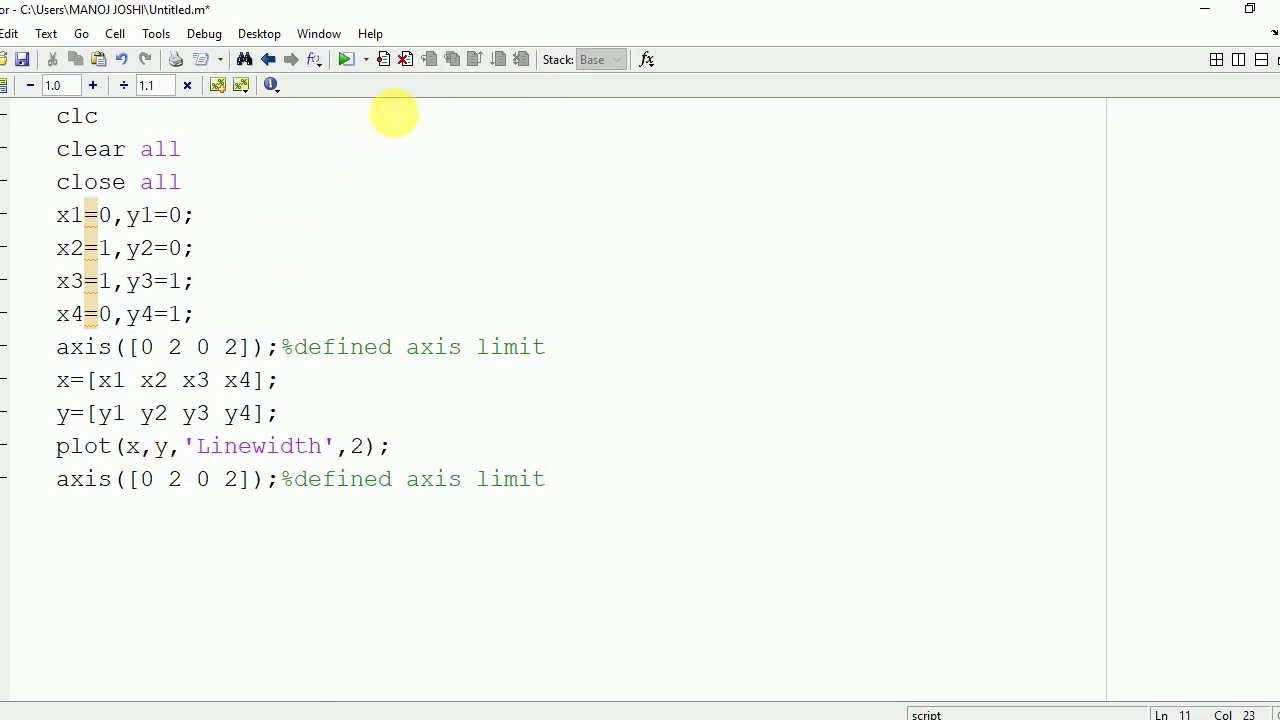
pyautogui.click(345, 62)
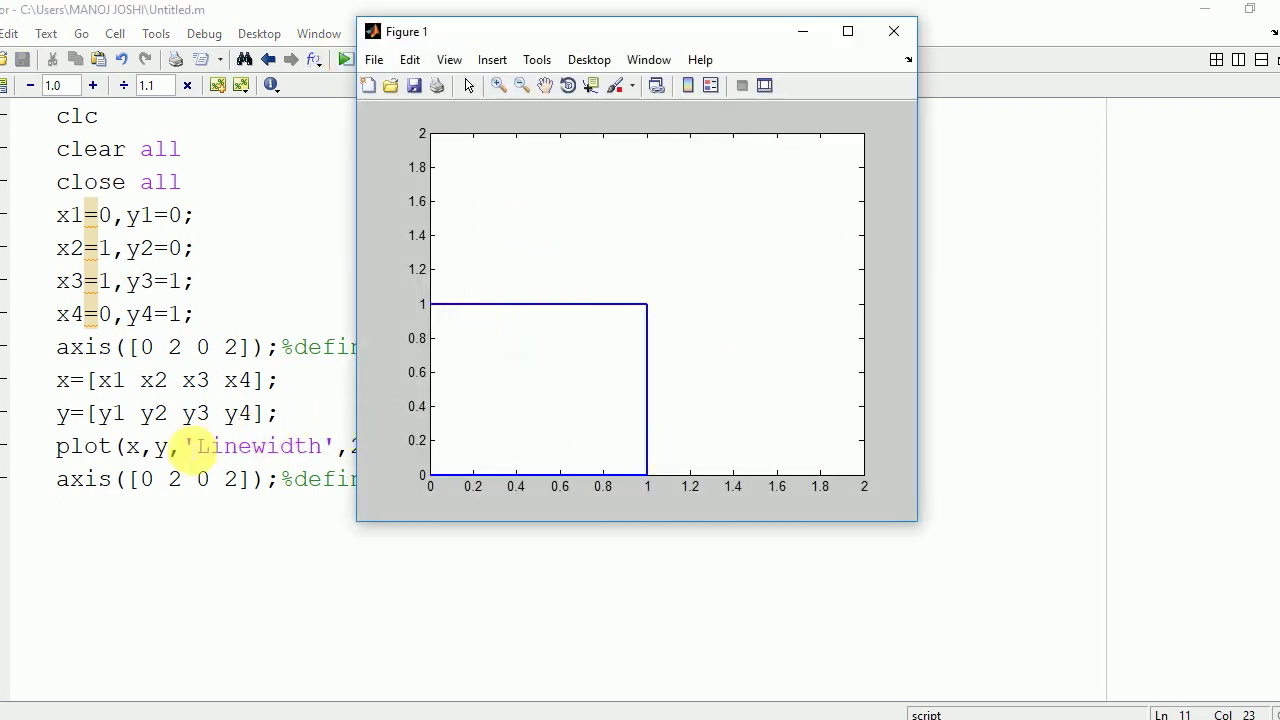
# Add the 'g' color option before 'Linewidth' in the plot call and rerun
pyautogui.click(183, 446)
pyautogui.write("'")
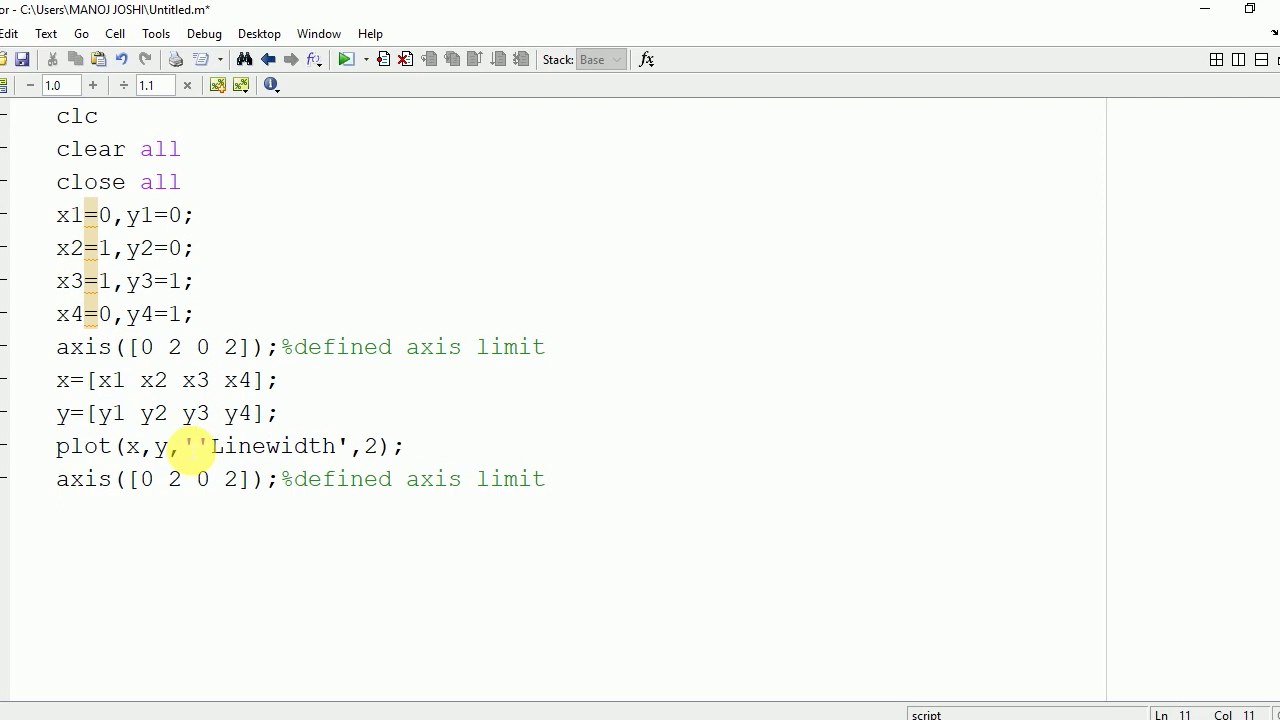
pyautogui.write("g',")
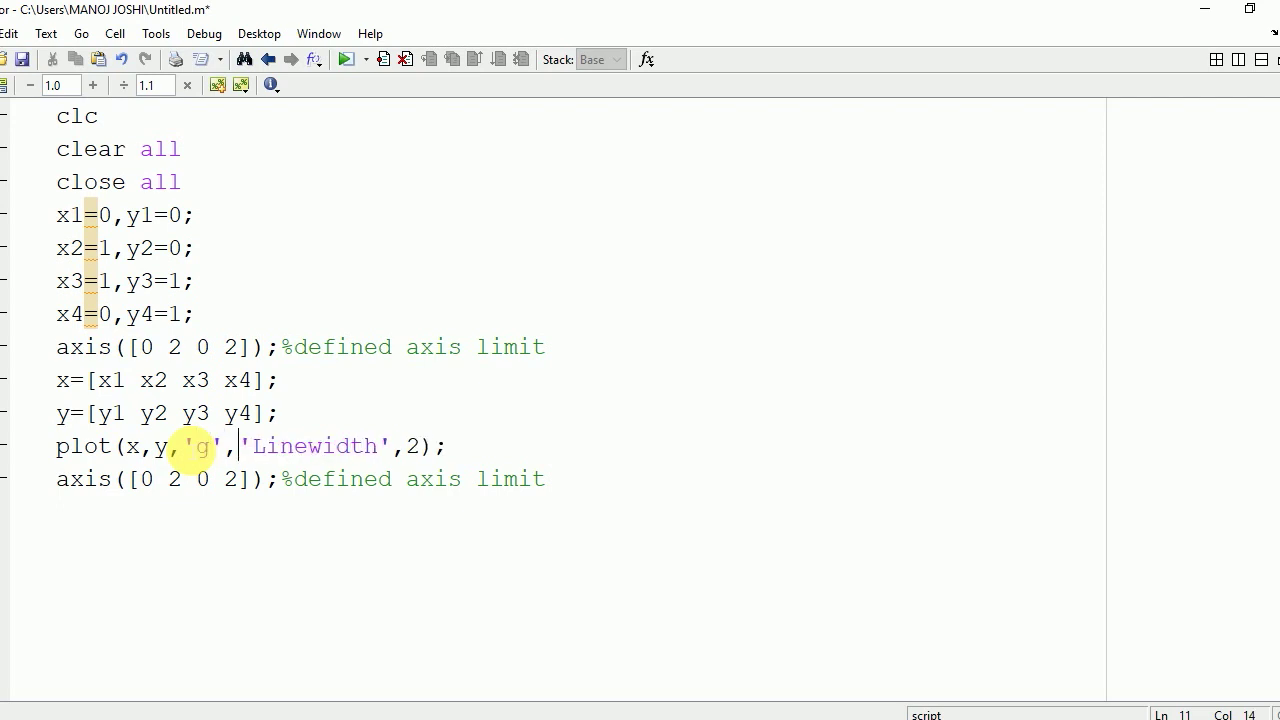
pyautogui.click(345, 60)
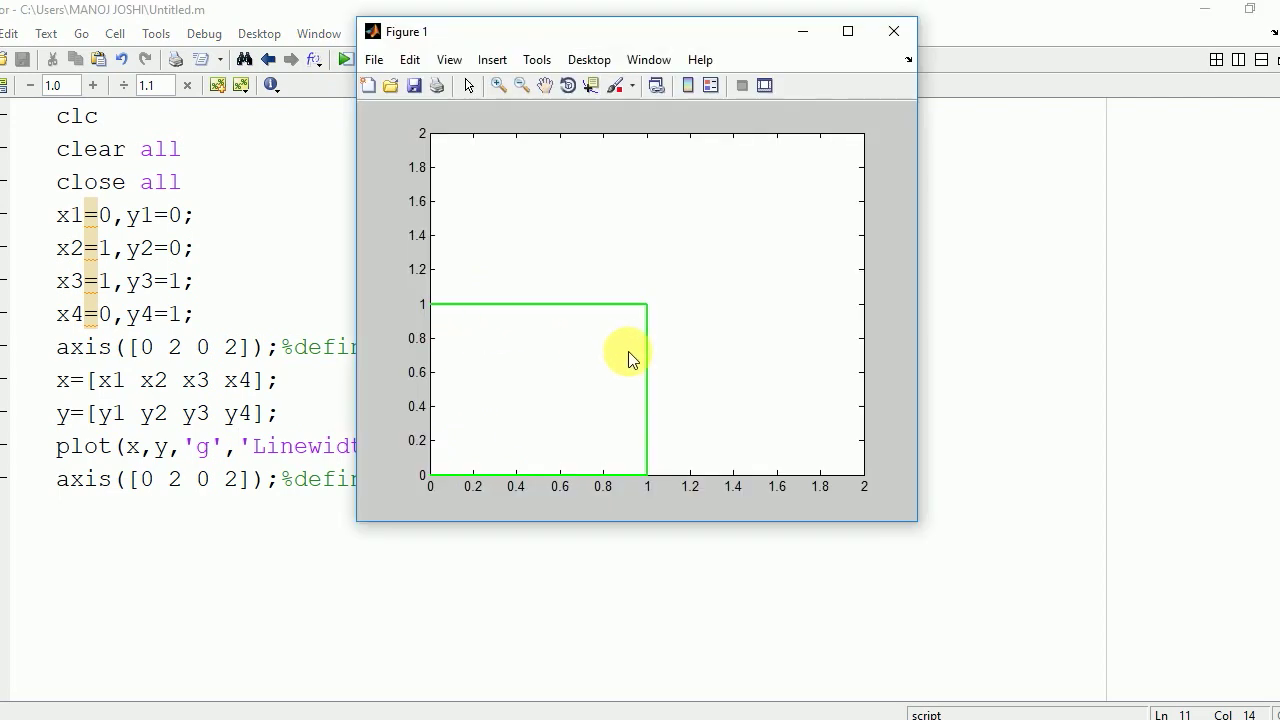
pyautogui.click(295, 514)
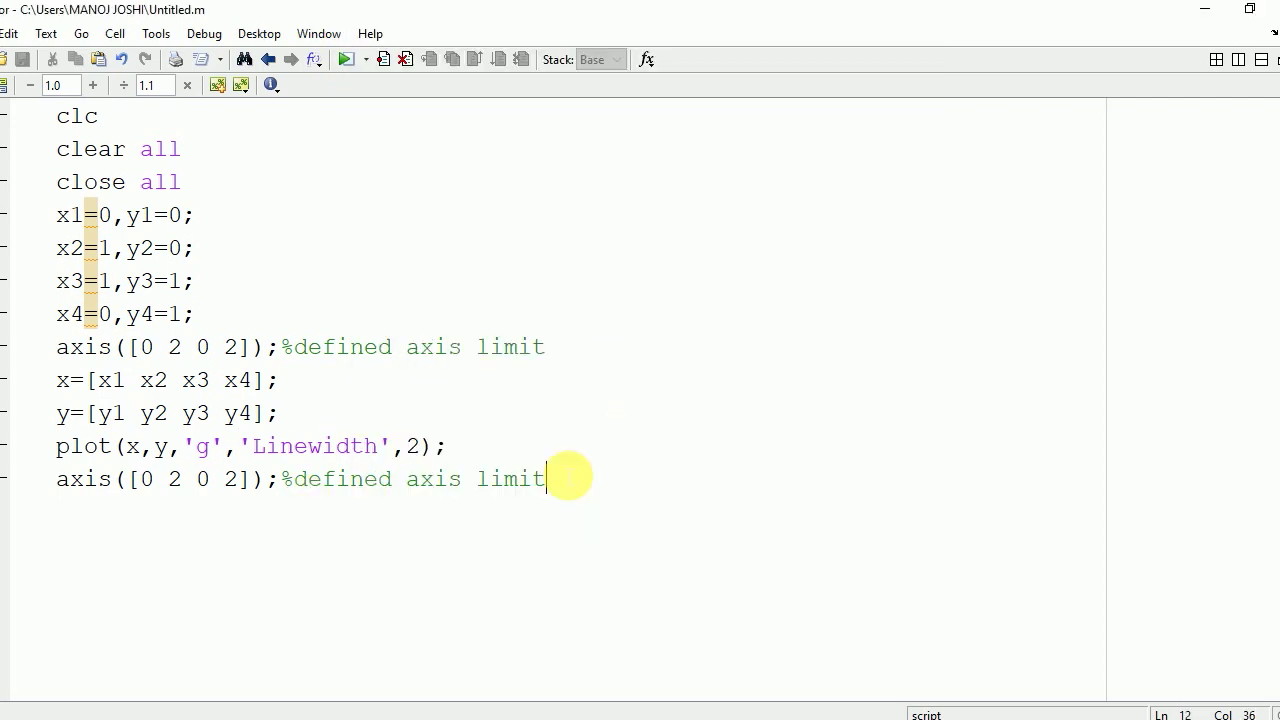
# Add area(x,y,'Facecolor','blue'); on a new line 13
pyautogui.press('Return')
pyautogui.write('area')
pyautogui.write('(x,')
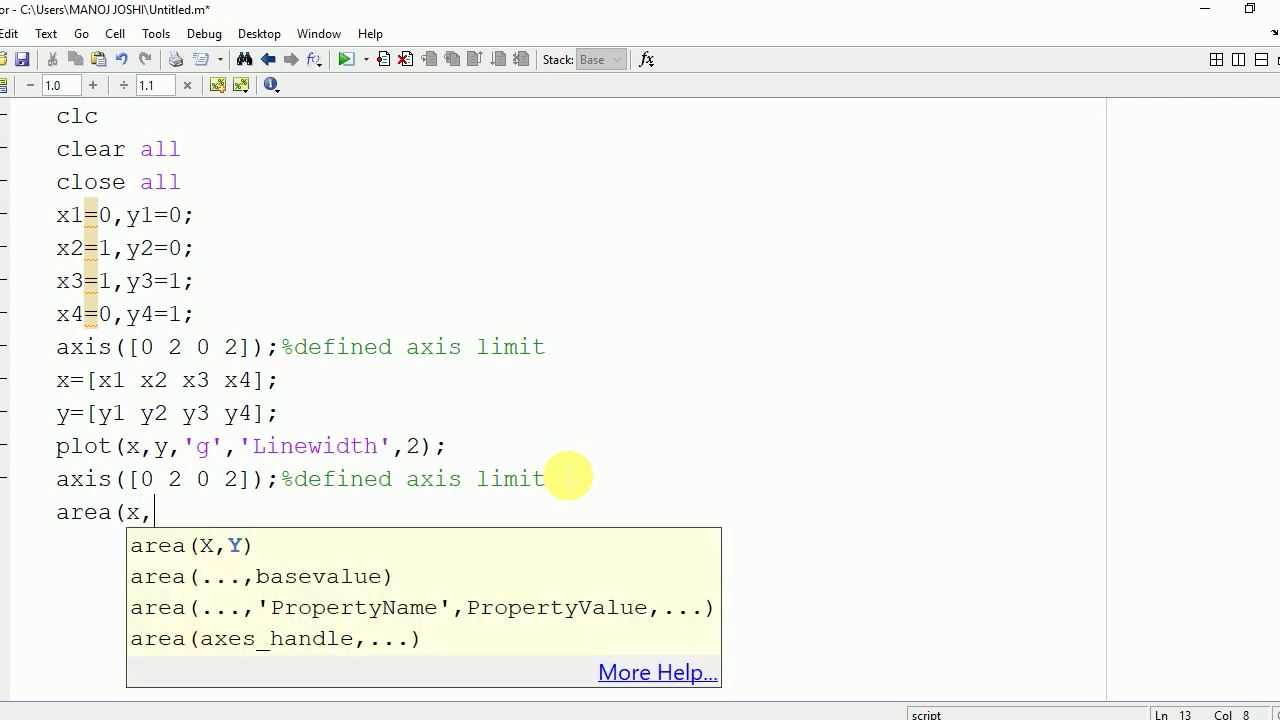
pyautogui.write('y,')
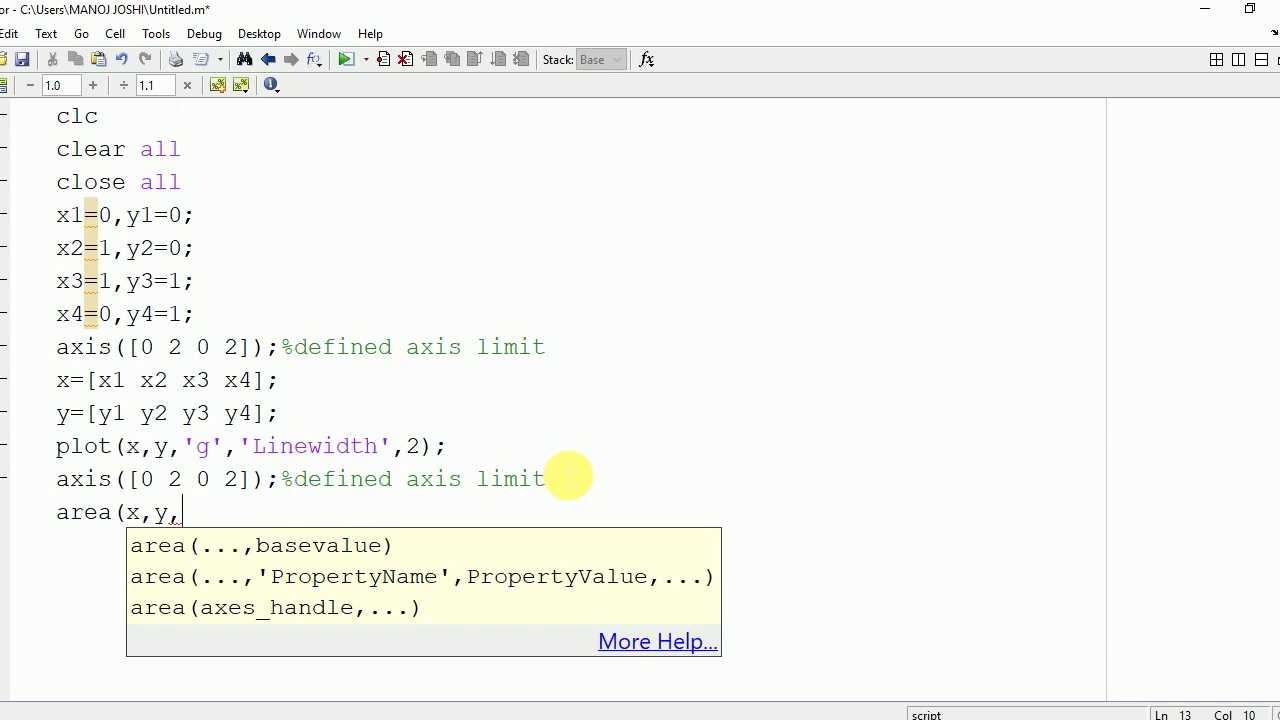
pyautogui.write("'")
pyautogui.write('Facec')
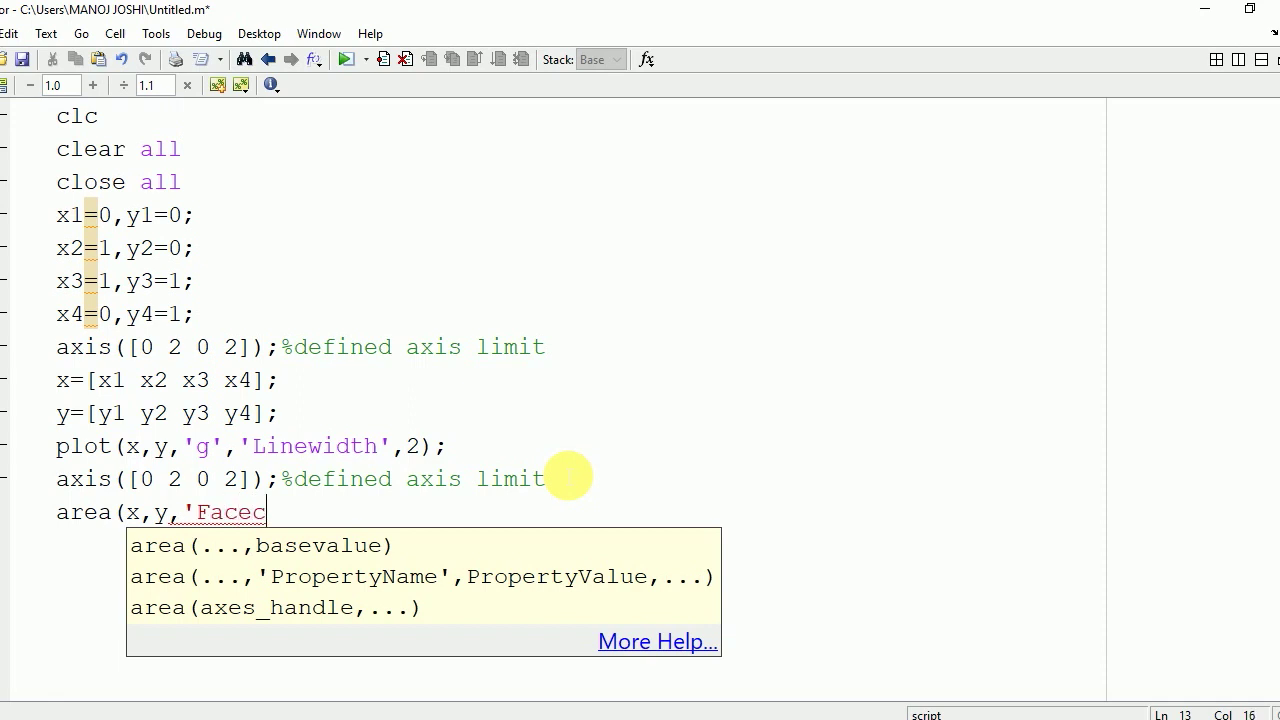
pyautogui.write("olor'")
pyautogui.write(",'bl")
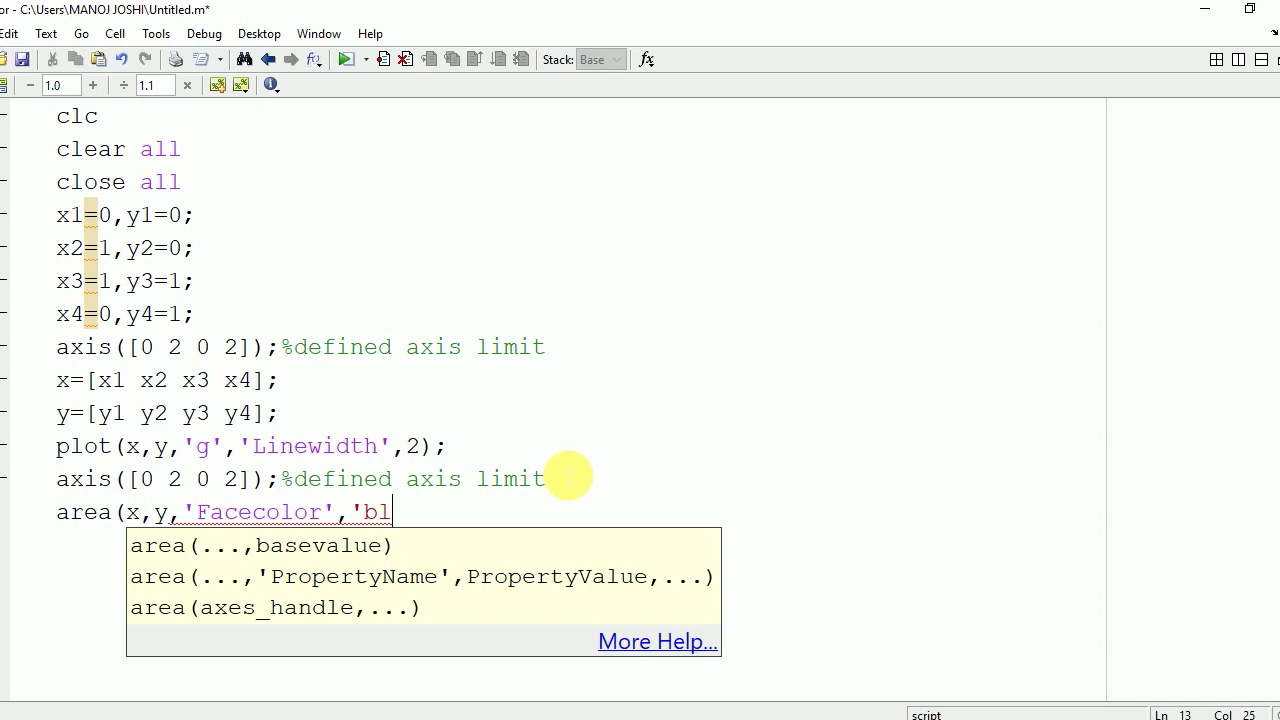
pyautogui.write('ue')
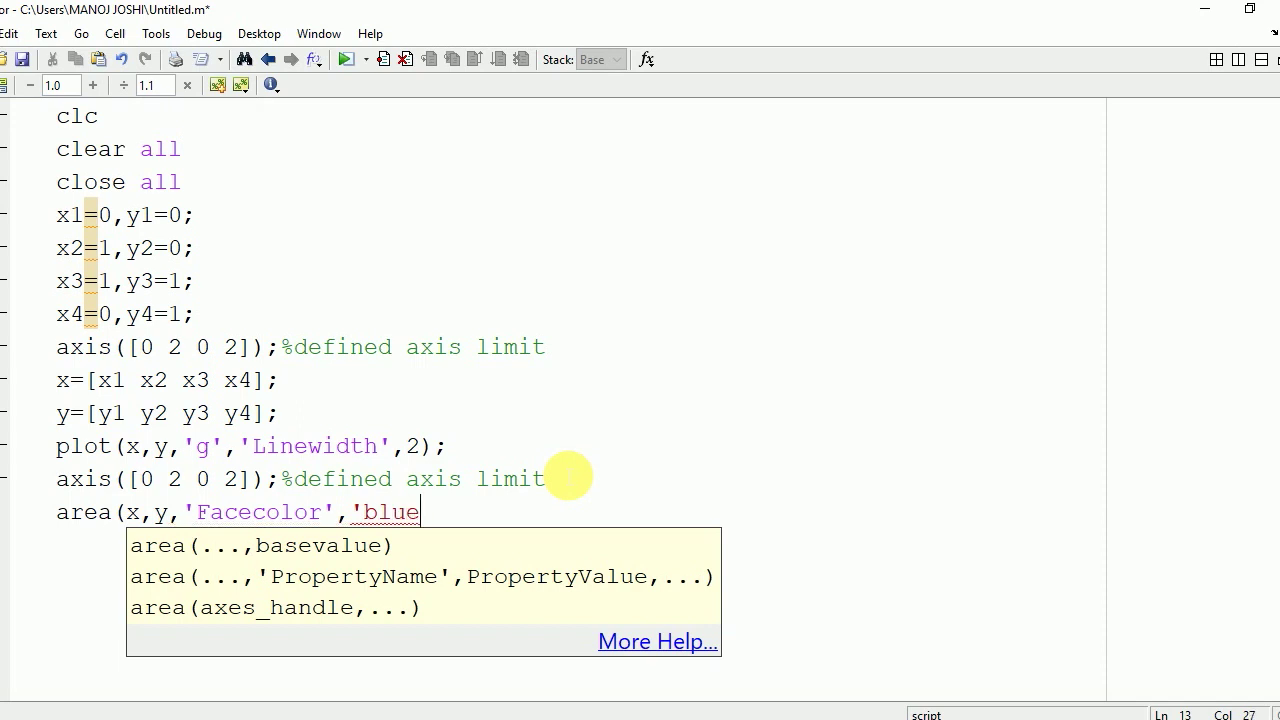
pyautogui.write("'")
pyautogui.write(');')
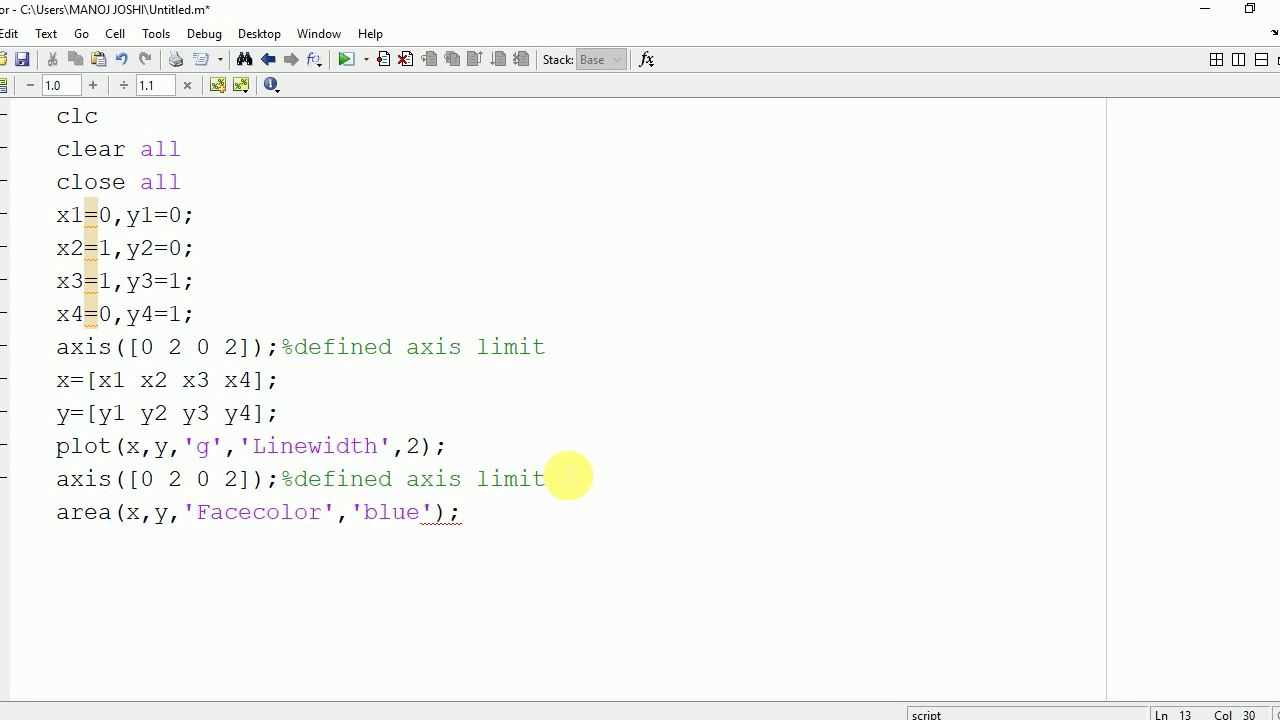
# Move the axis([0 2 0 2]) line below the area call and rerun, showing the blue square
pyautogui.click(345, 60)
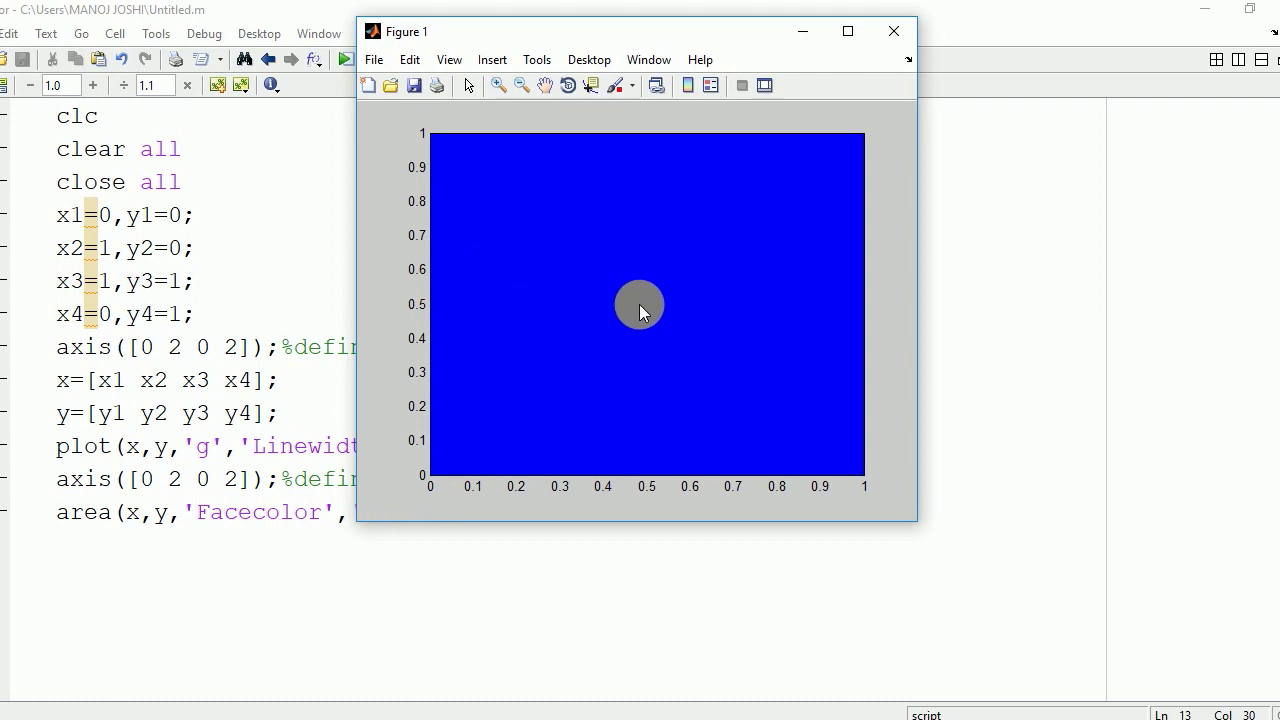
pyautogui.click(282, 512)
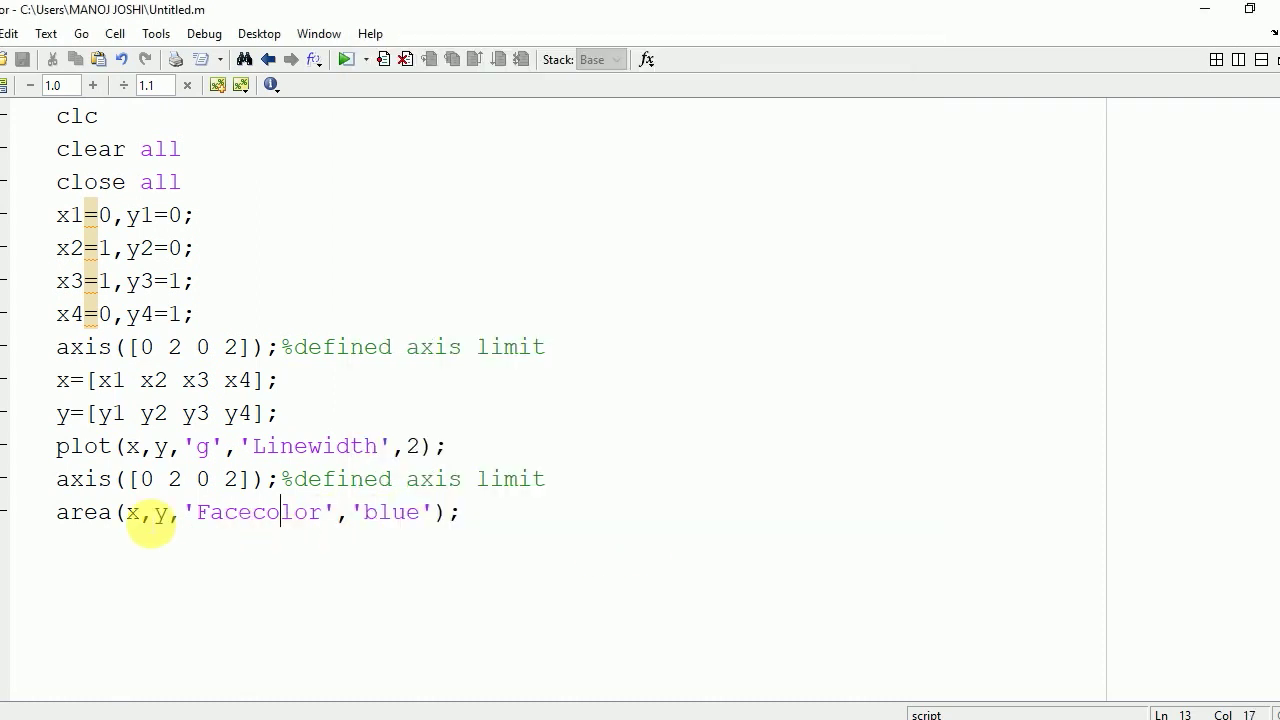
pyautogui.moveTo(60, 483); pyautogui.dragTo(573, 497)
pyautogui.hotkey('ctrl', 'c')
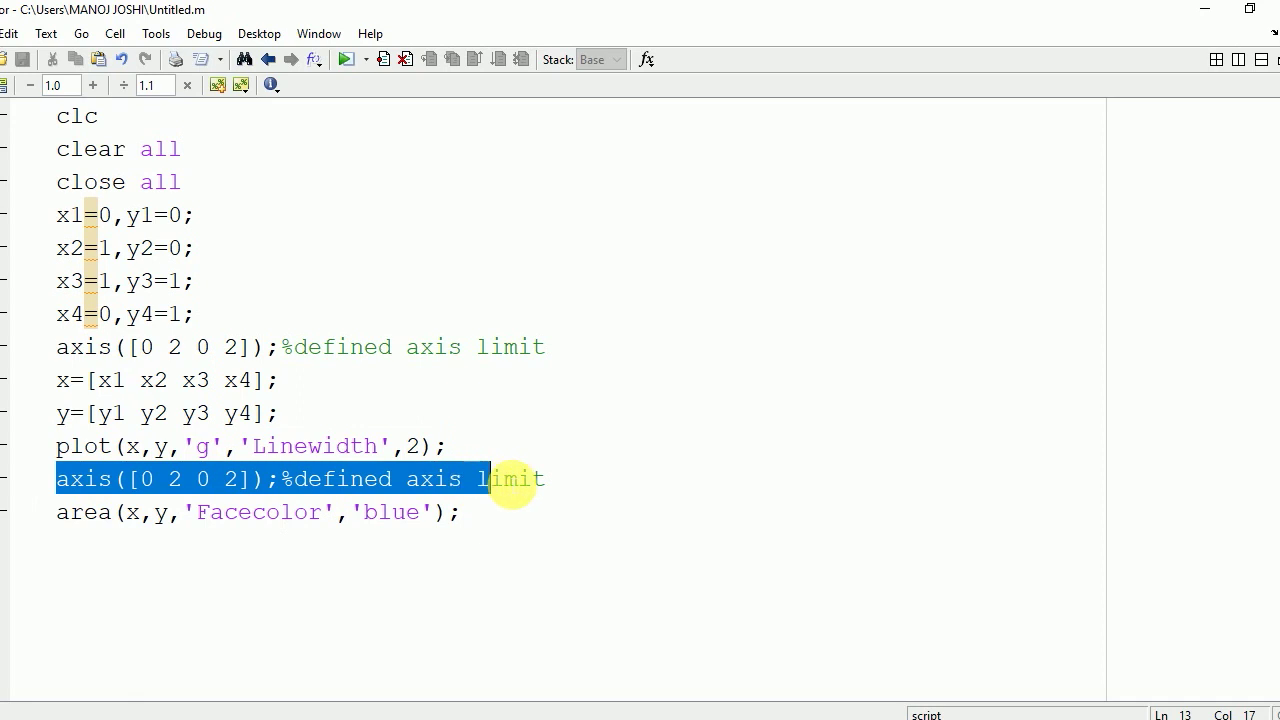
pyautogui.press('Delete')
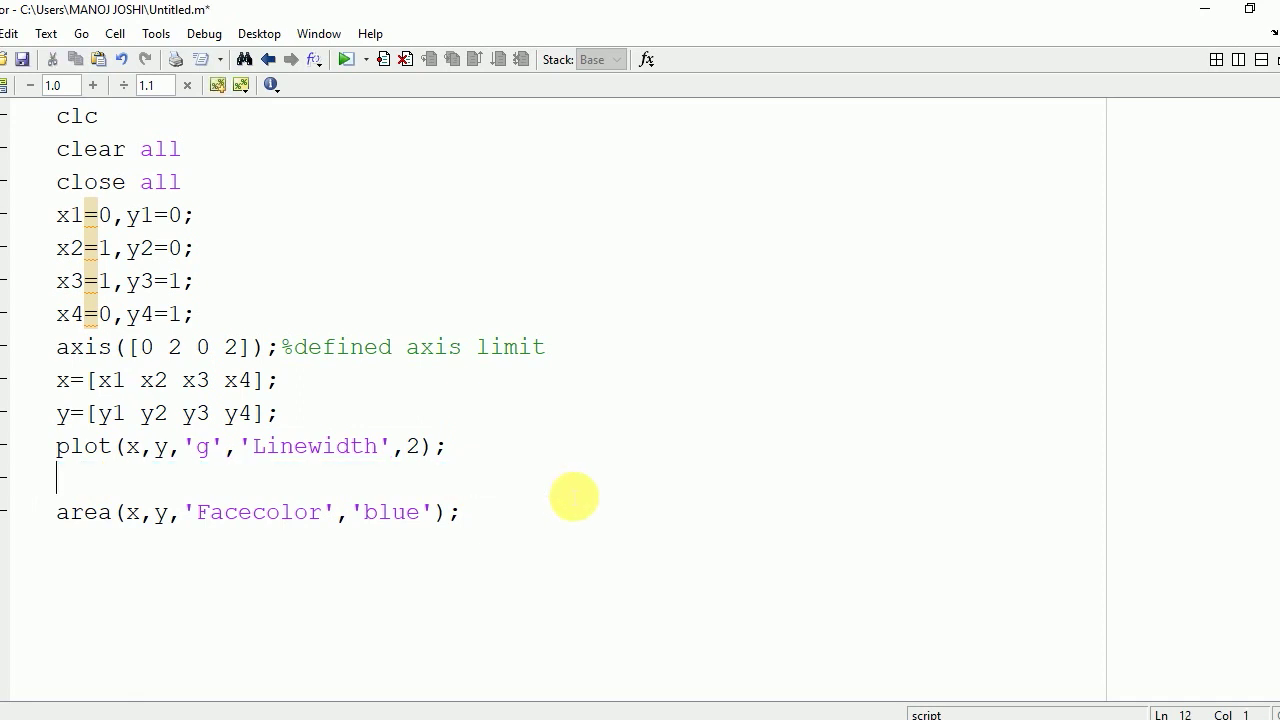
pyautogui.press('BackSpace')
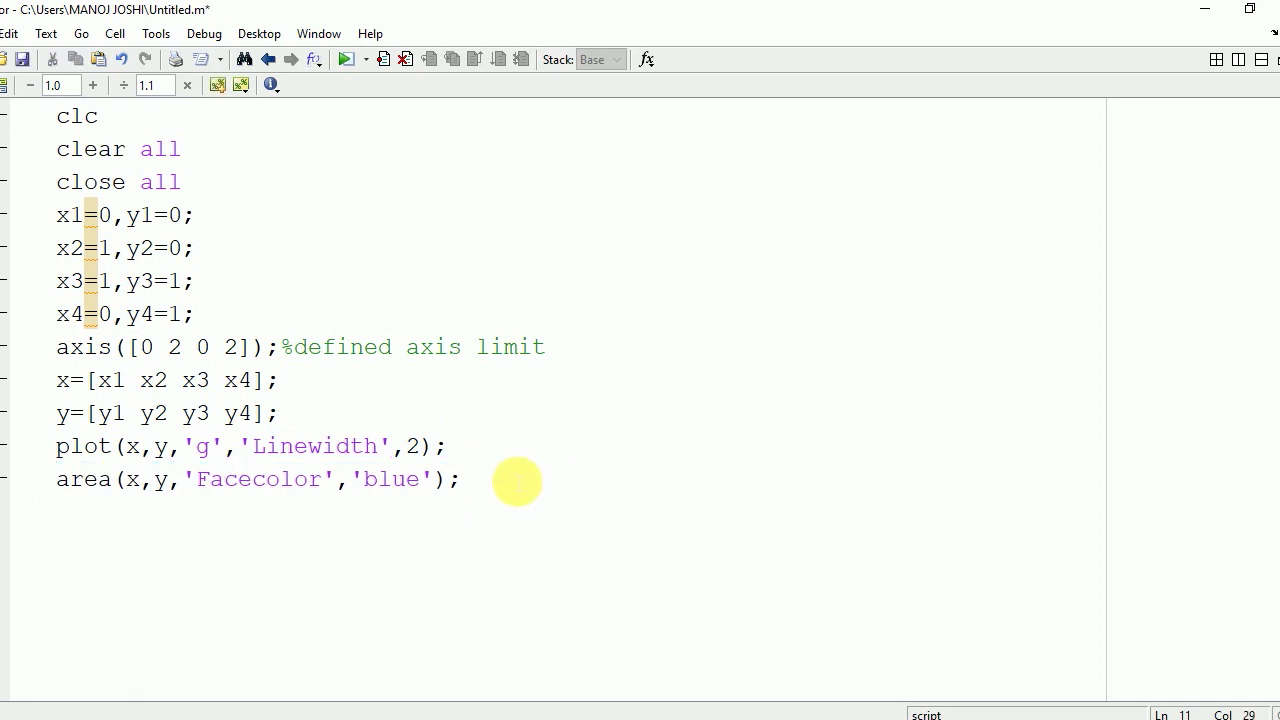
pyautogui.press('Return')
pyautogui.hotkey('ctrl', 'v')
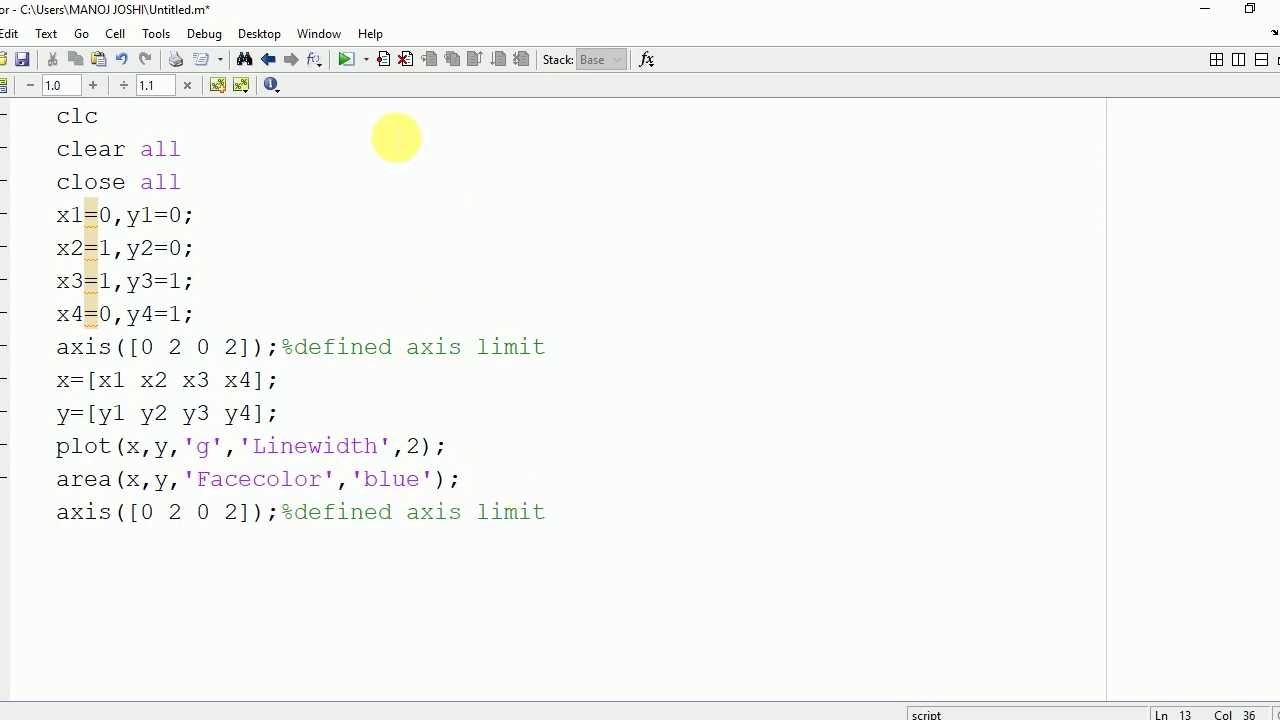
pyautogui.click(341, 62)
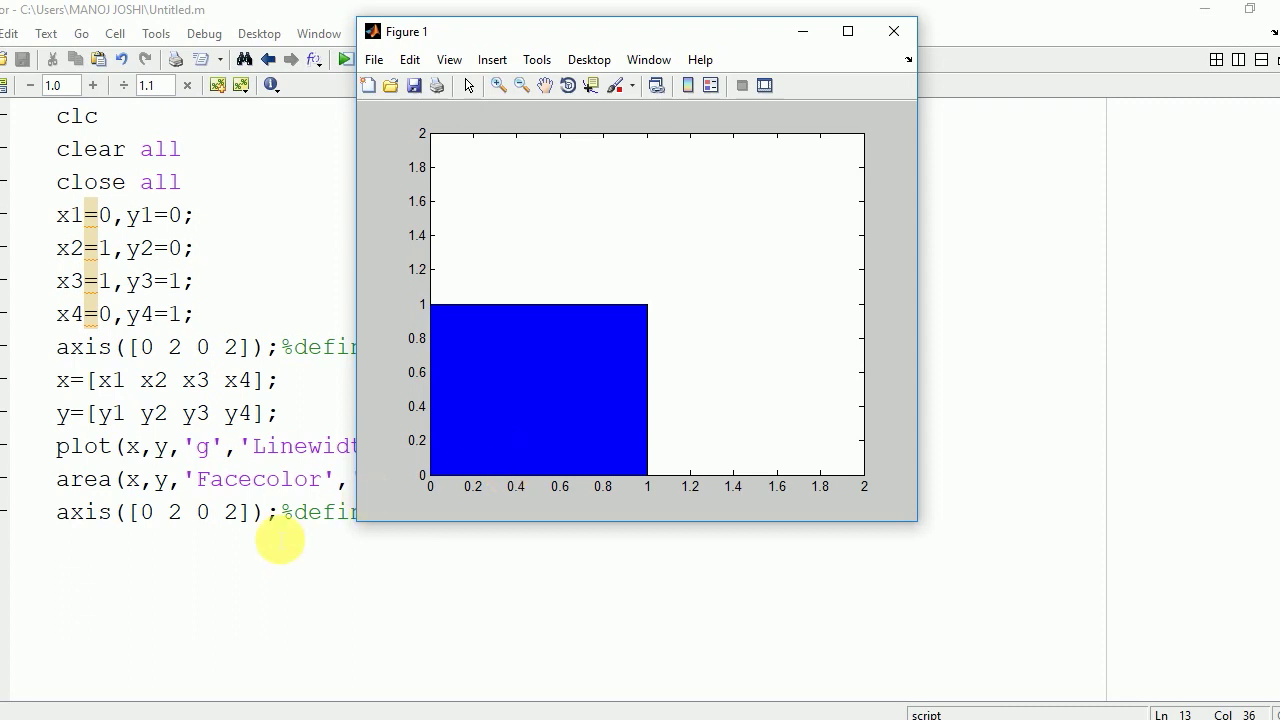
pyautogui.click(280, 540)
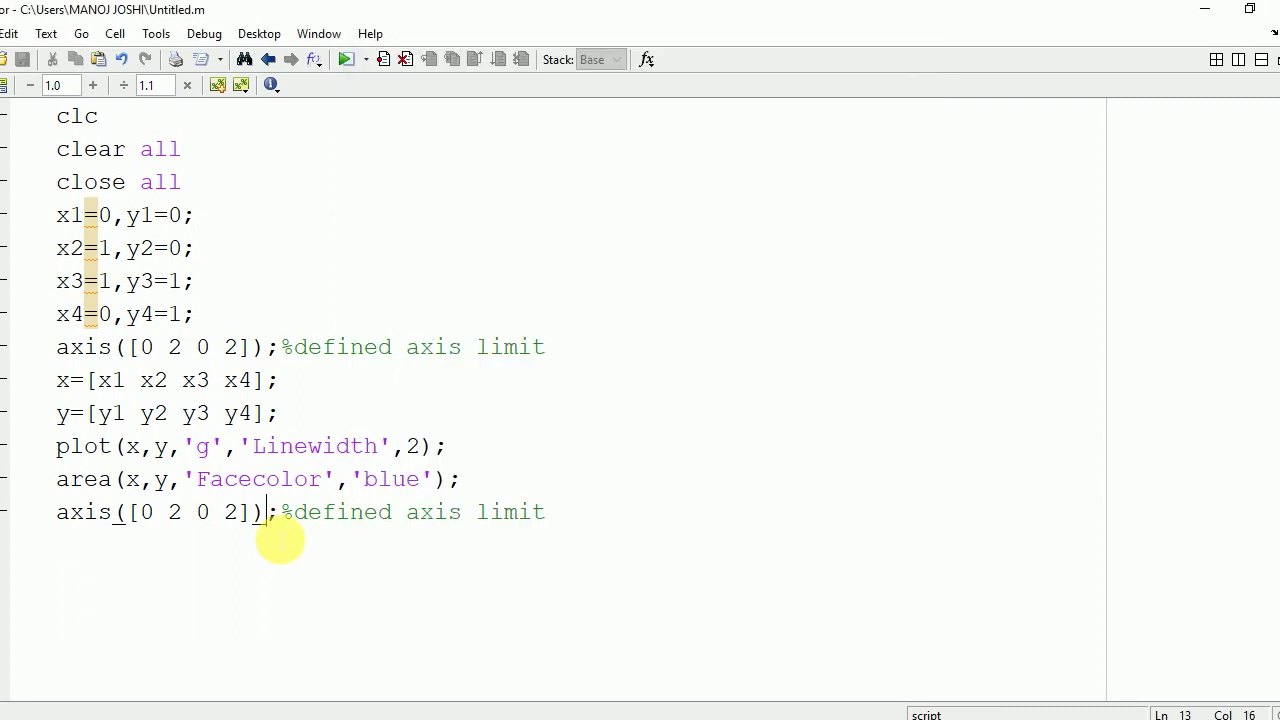
# Add a %plotting rectangle comment at the end of the script
pyautogui.click(587, 523)
pyautogui.press('Return')
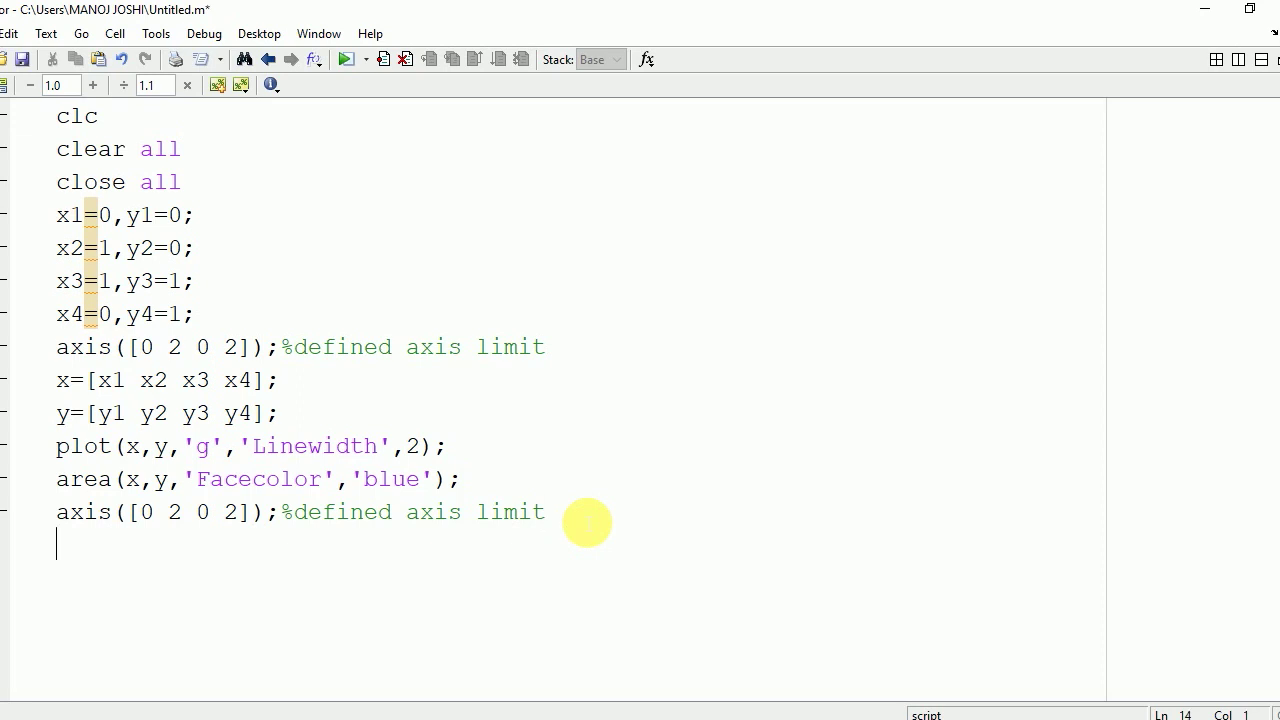
pyautogui.write('%plotti')
pyautogui.write('ng rec')
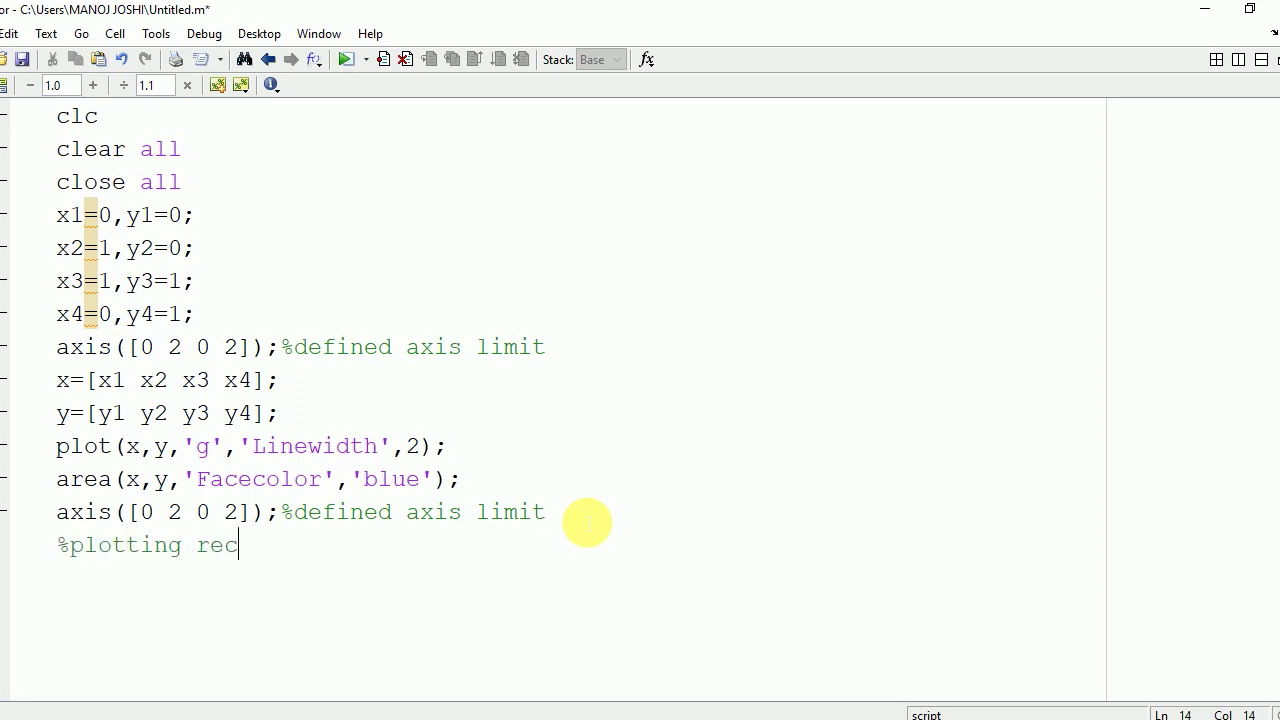
pyautogui.write('tangle')
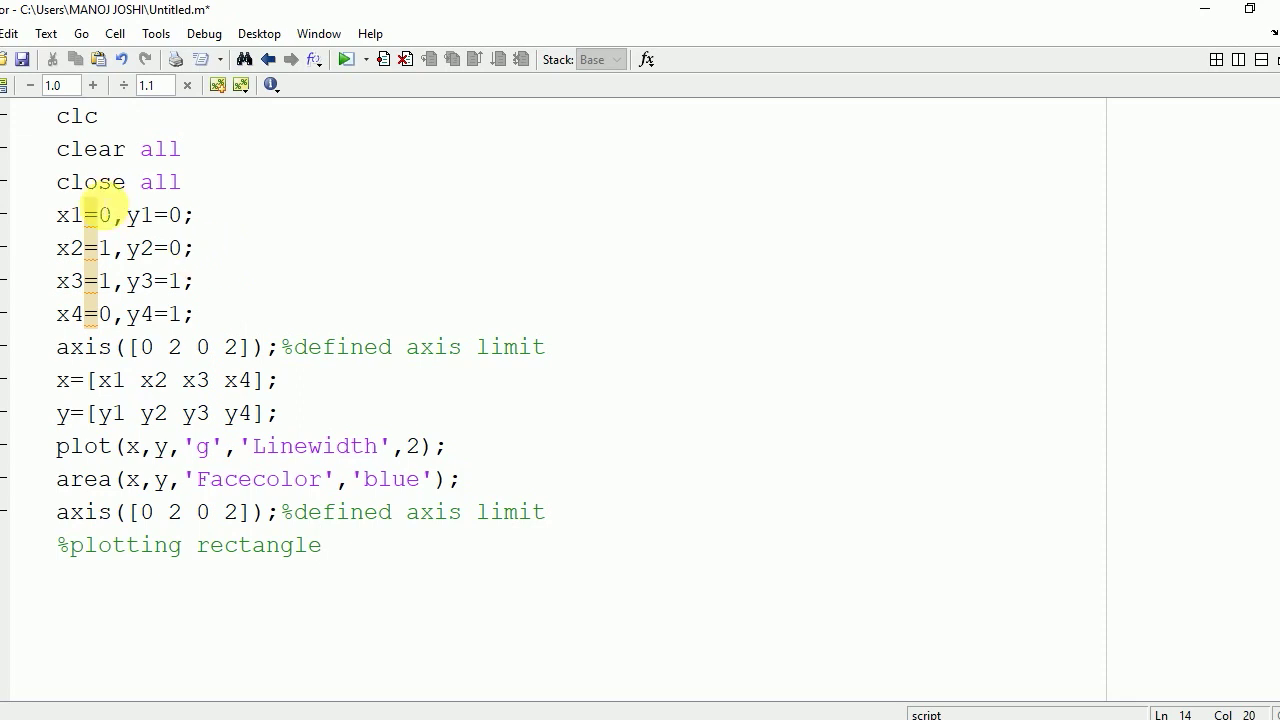
# Copy the x and y vector lines below the %plotting rectangle comment
pyautogui.moveTo(57, 210); pyautogui.dragTo(229, 331)
pyautogui.click(169, 380)
pyautogui.moveTo(57, 381); pyautogui.dragTo(307, 425)
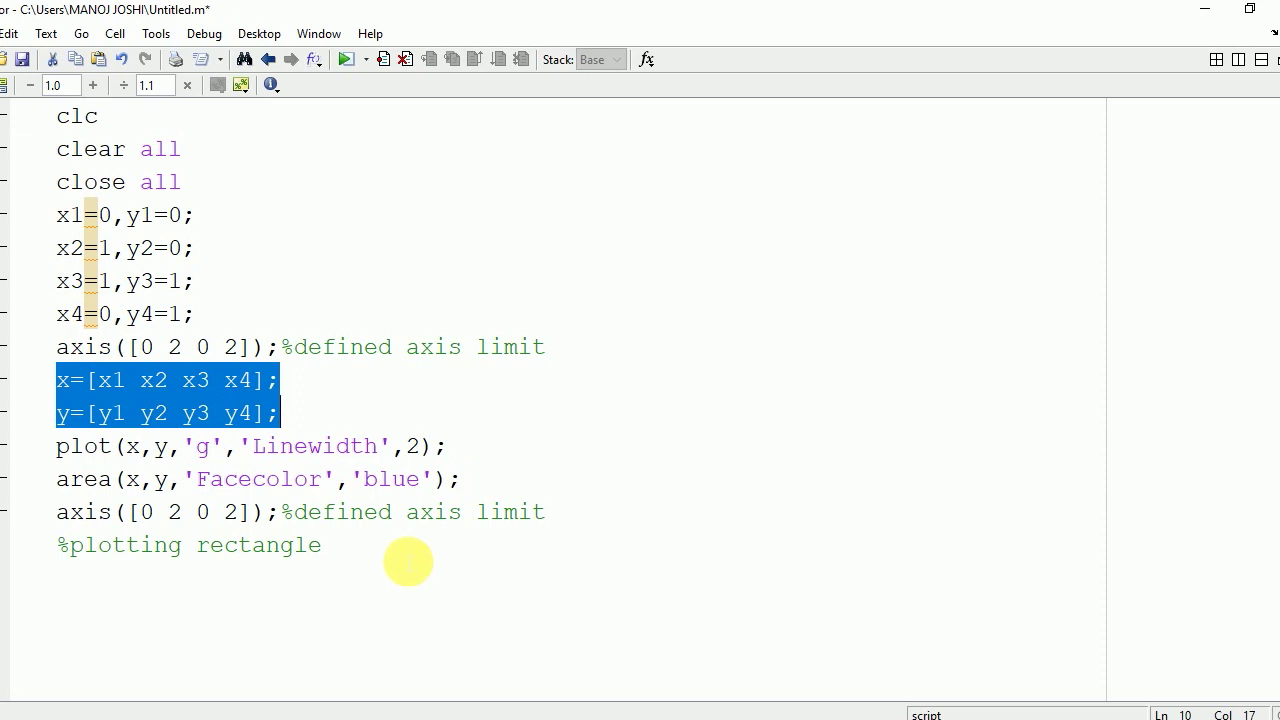
pyautogui.hotkey('ctrl', 'c')
pyautogui.click(410, 565)
pyautogui.press('Return')
pyautogui.hotkey('ctrl', 'v')
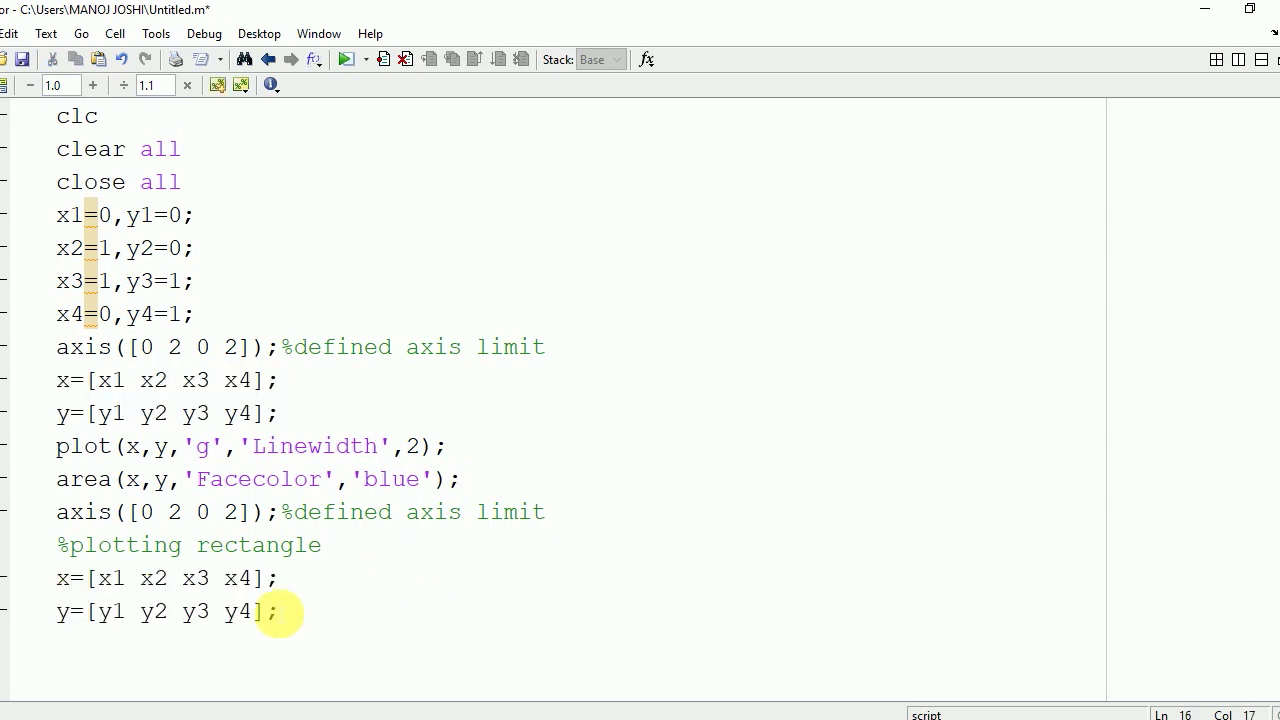
# Edit the copied x vector to [x1 2 2 x4]
pyautogui.click(170, 582)
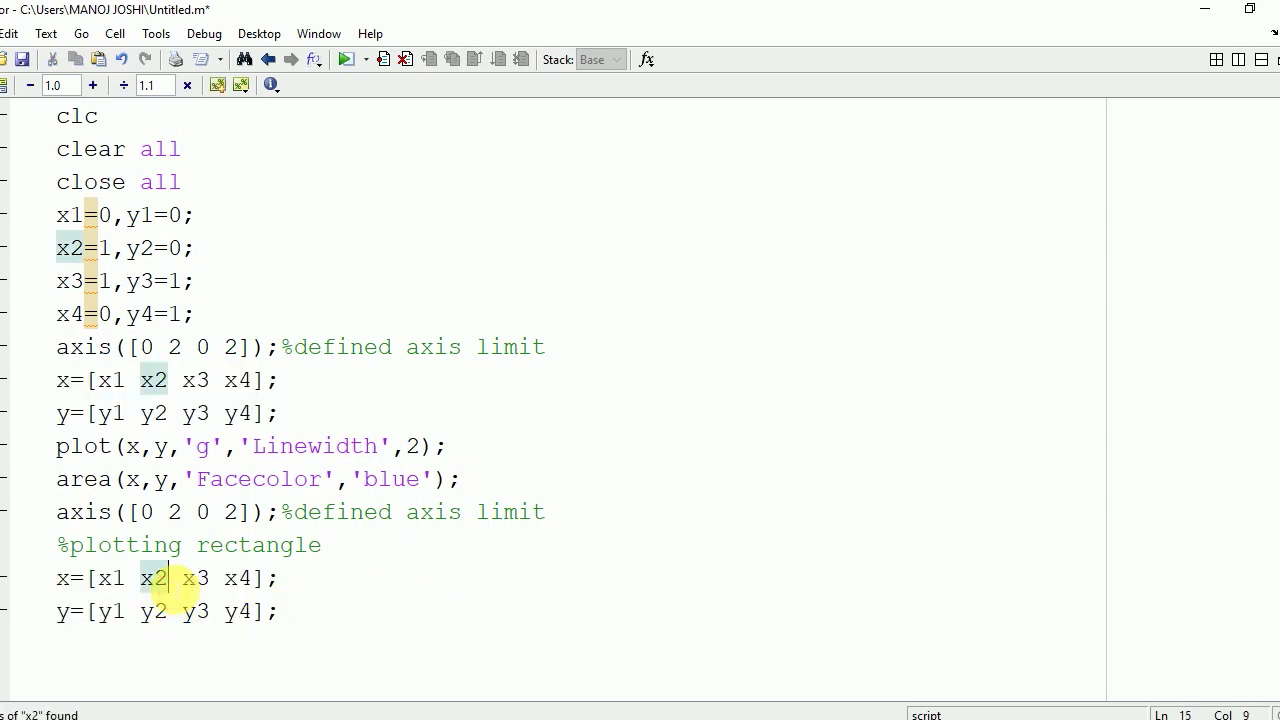
pyautogui.press('BackSpace')
pyautogui.press('BackSpace')
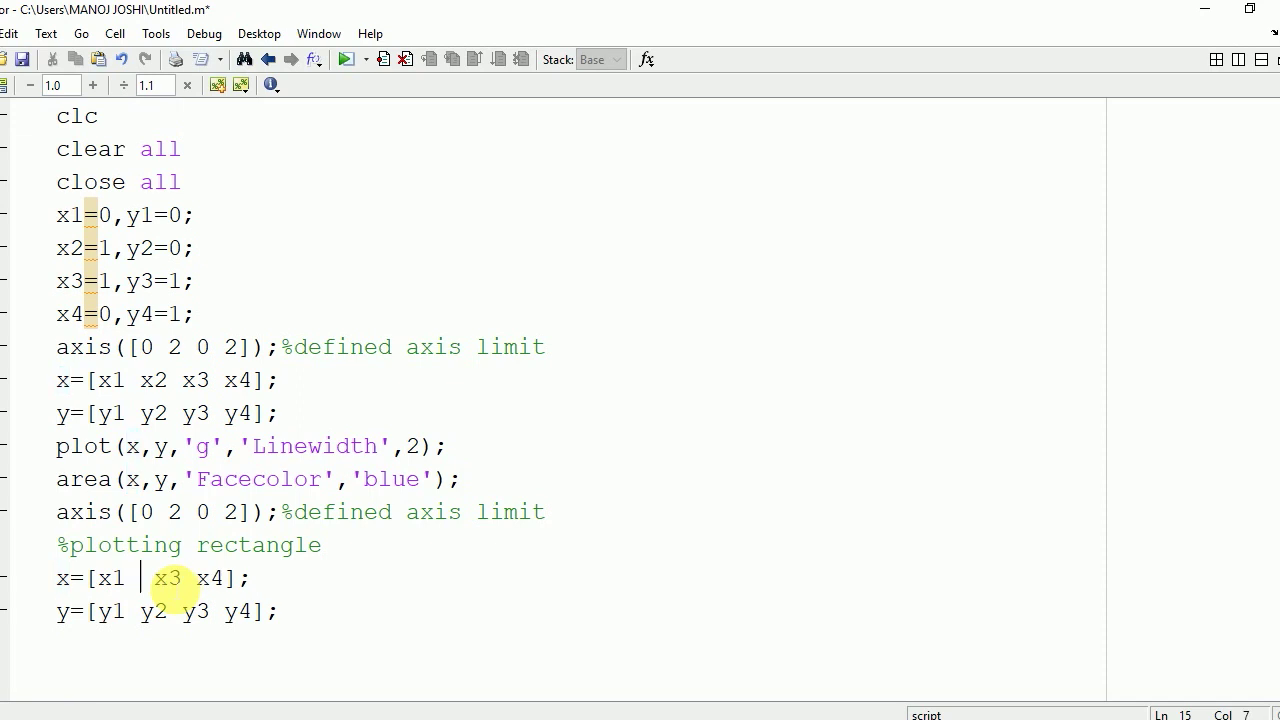
pyautogui.click(190, 593)
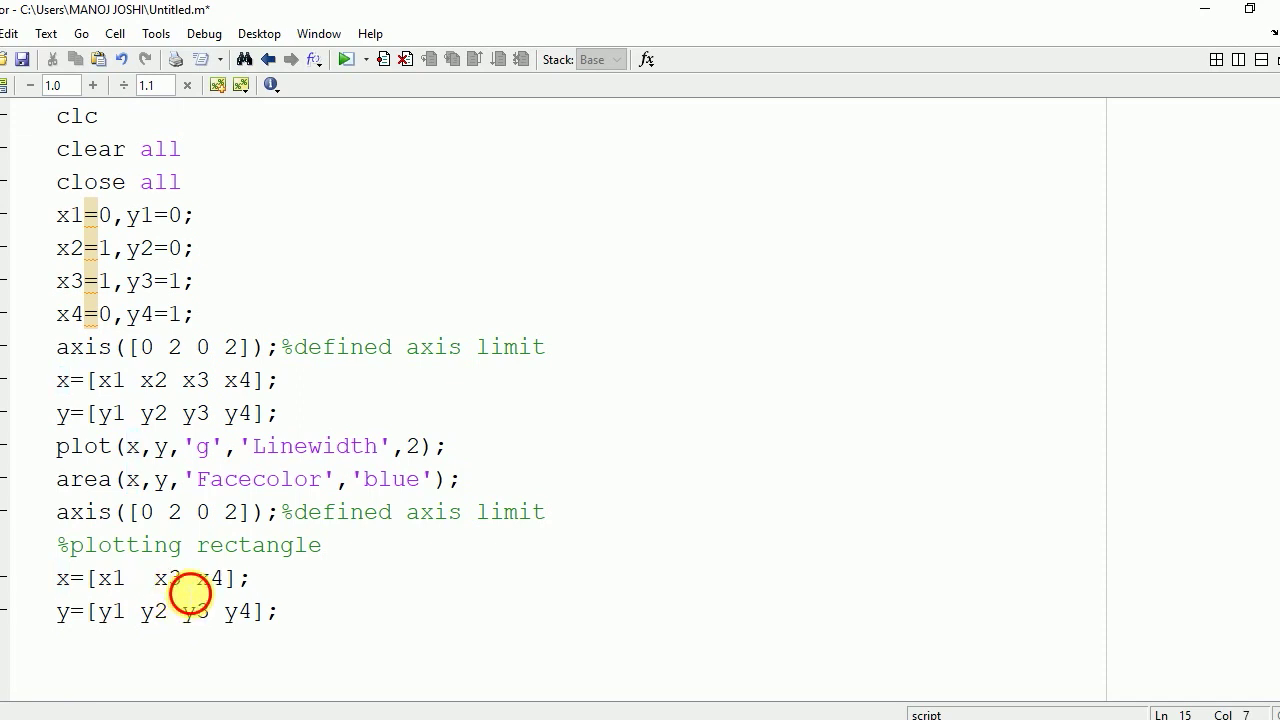
pyautogui.press('BackSpace')
pyautogui.press('BackSpace')
pyautogui.press('BackSpace')
pyautogui.press('BackSpace')
pyautogui.write('2')
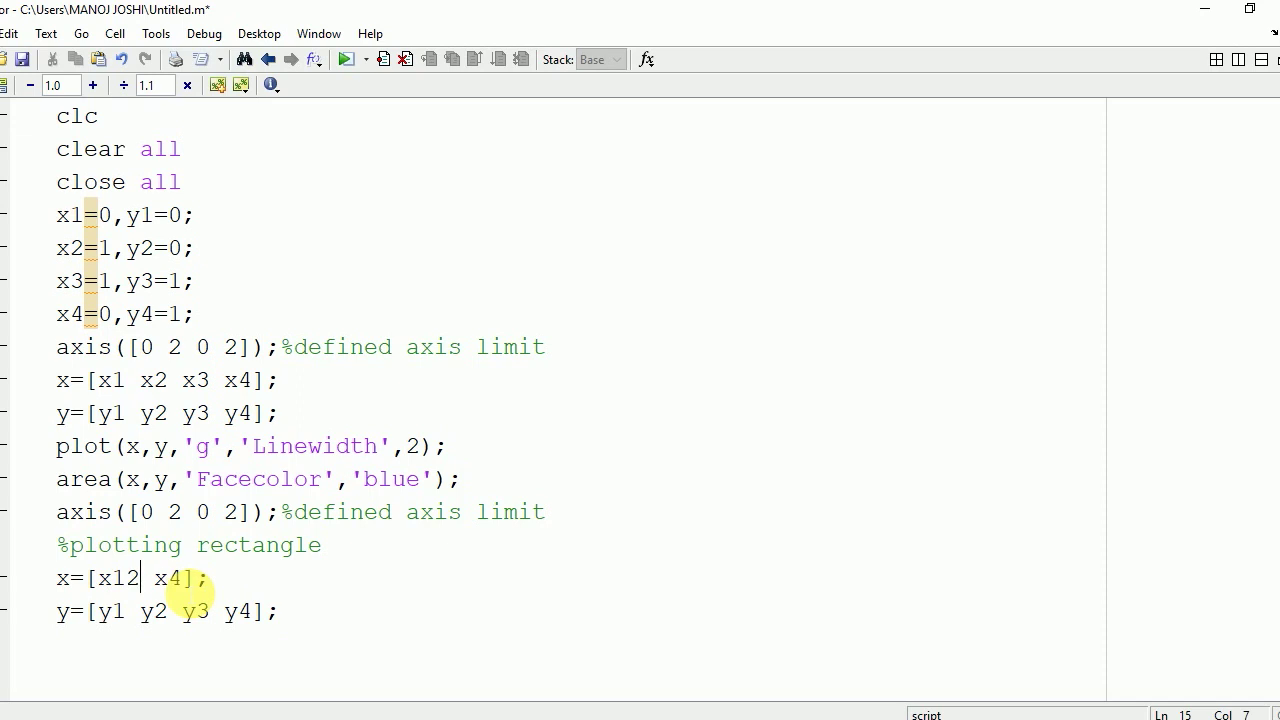
pyautogui.press('BackSpace')
pyautogui.write('2 ')
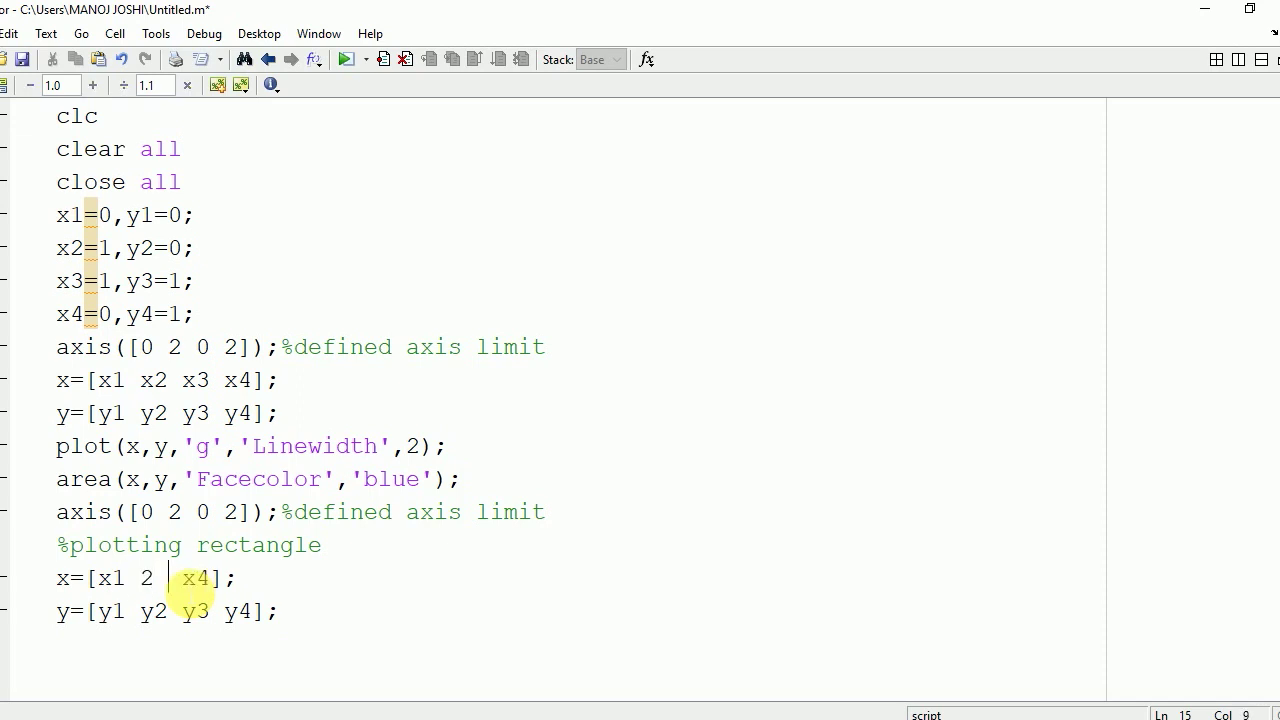
pyautogui.write('2')
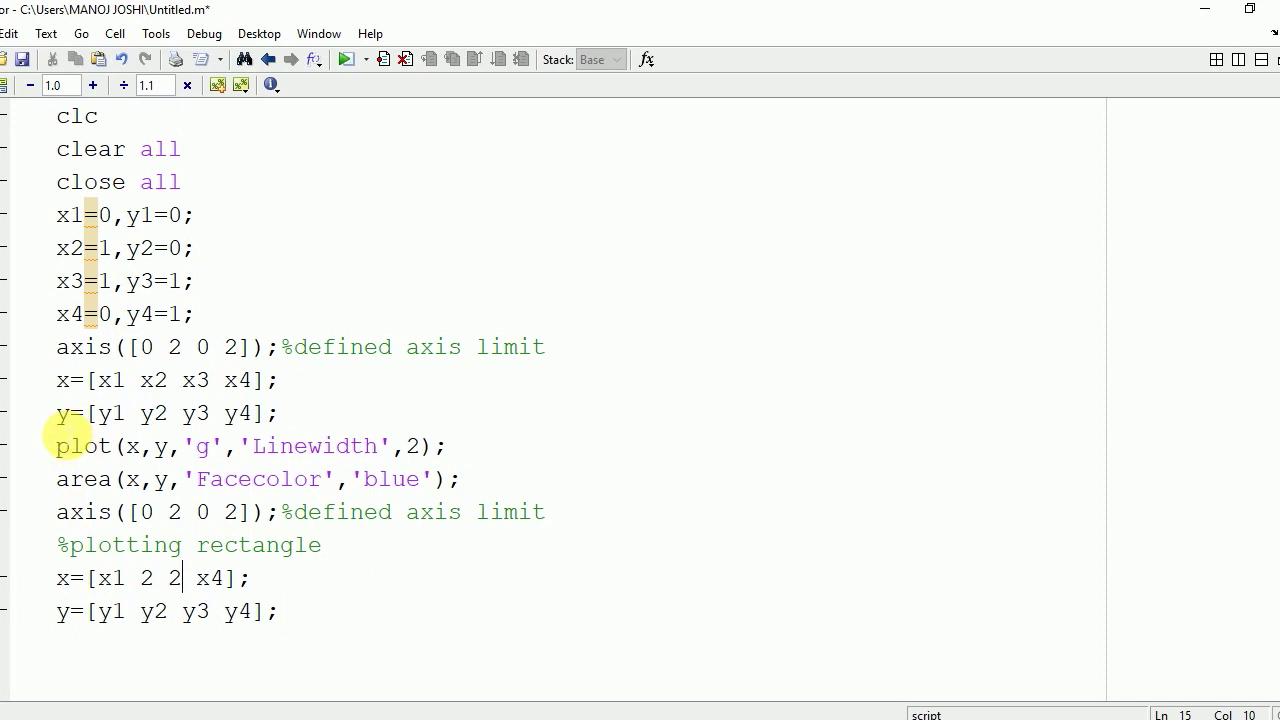
# Append copies of the plot, area and axis-limit lines after the rectangle vectors, then save and run
pyautogui.moveTo(55, 446); pyautogui.dragTo(608, 527)
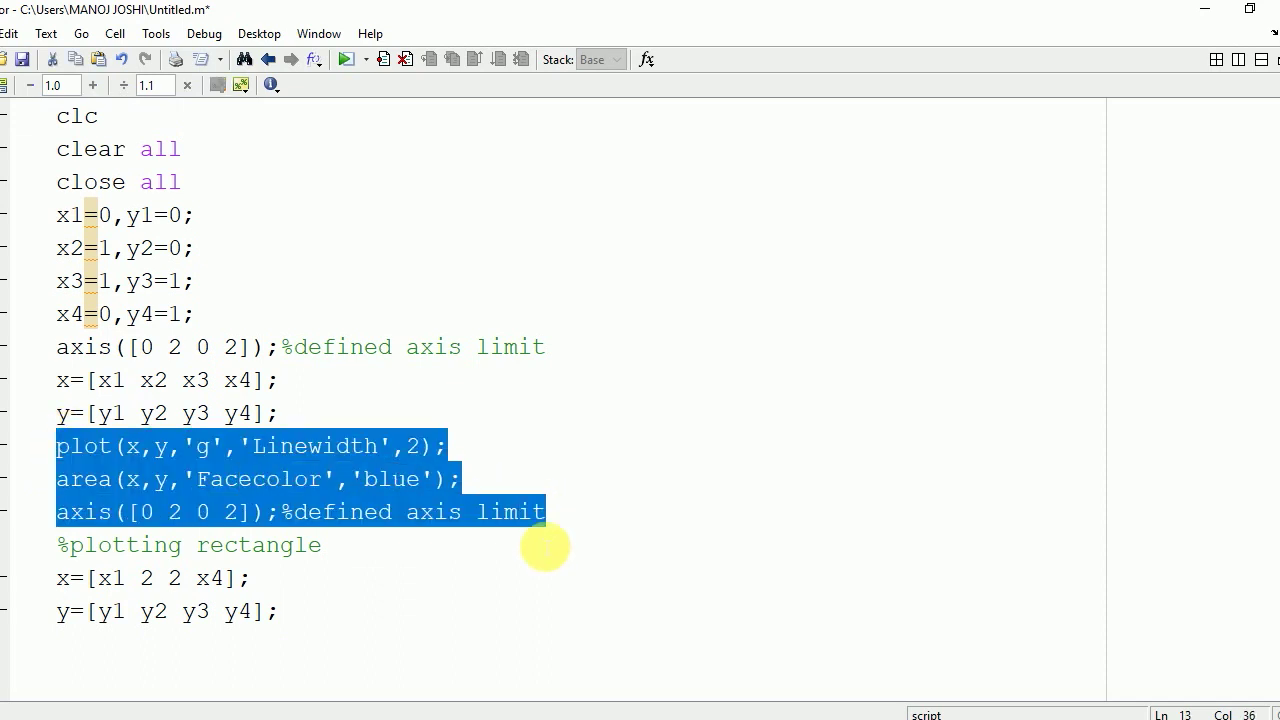
pyautogui.click(327, 626)
pyautogui.hotkey('ctrl', 'v')
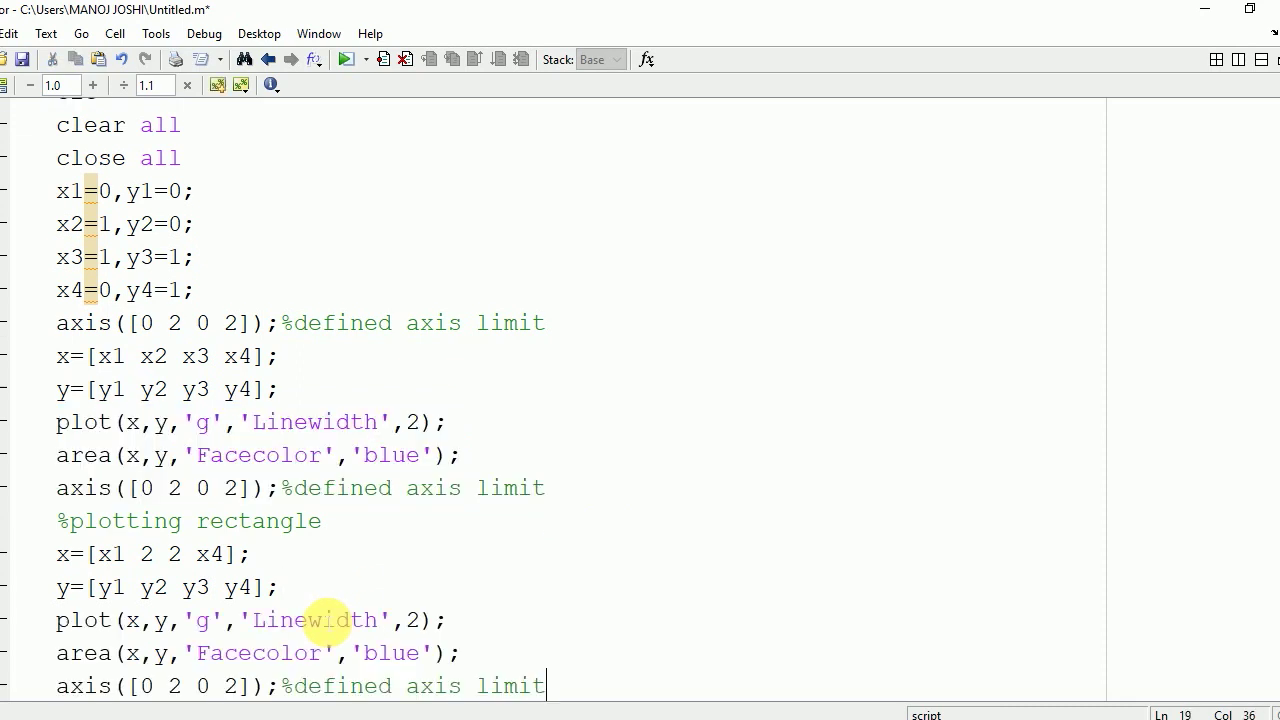
pyautogui.click(346, 62)
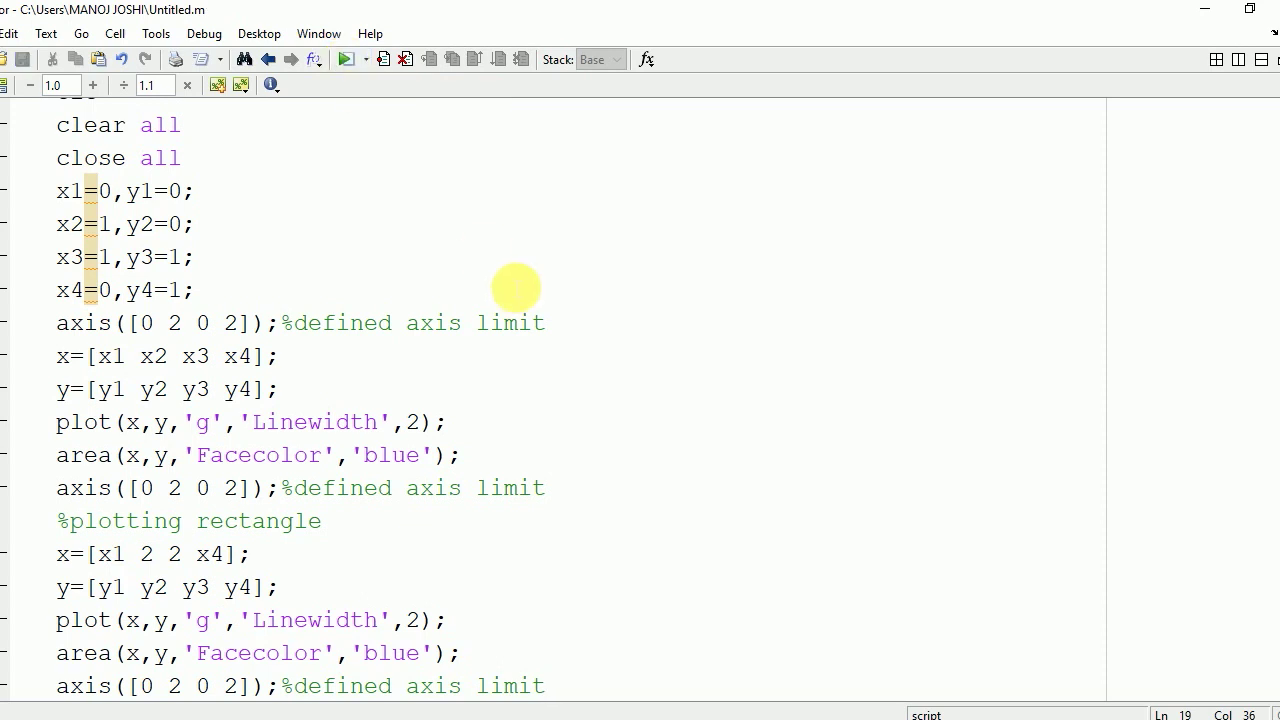